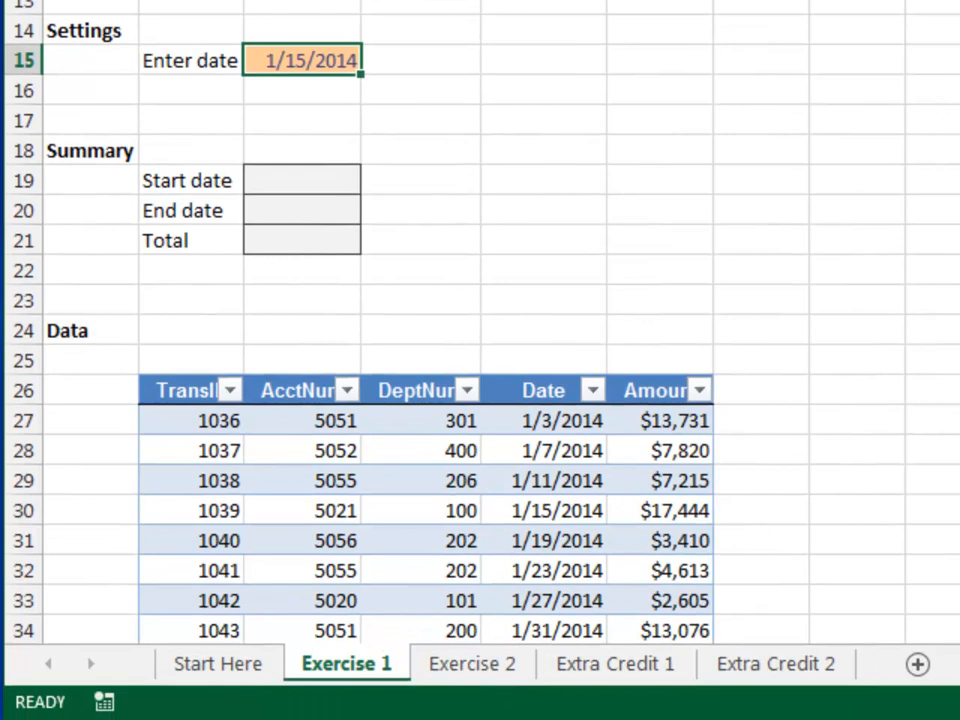
key("Down")
key("Down")
key("Down")
key("Down")
key("shift+Down")
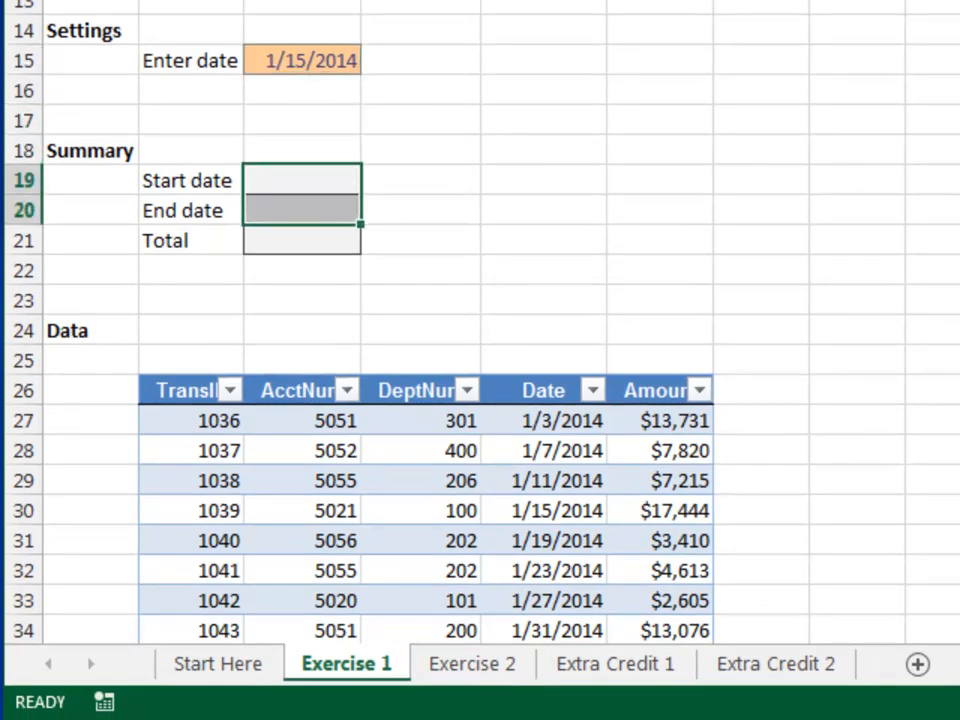
key("Down")
key("Down")
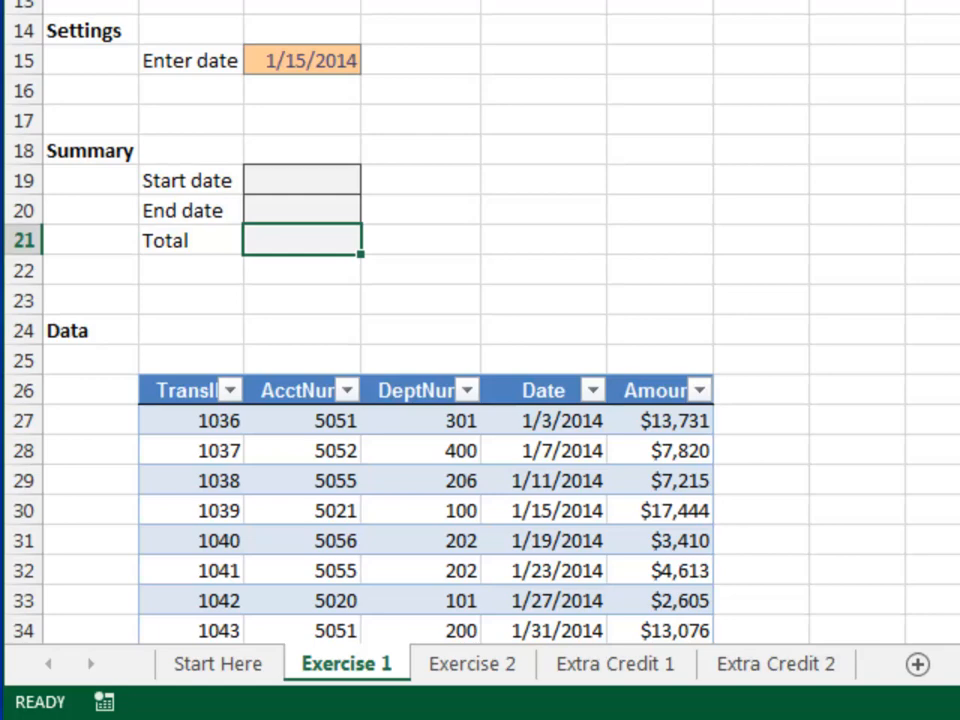
Step: Enter the formula =EOMONTH(date_rpt,-1)+1 in the Start date cell of the Summary
key("Up")
key("Up")
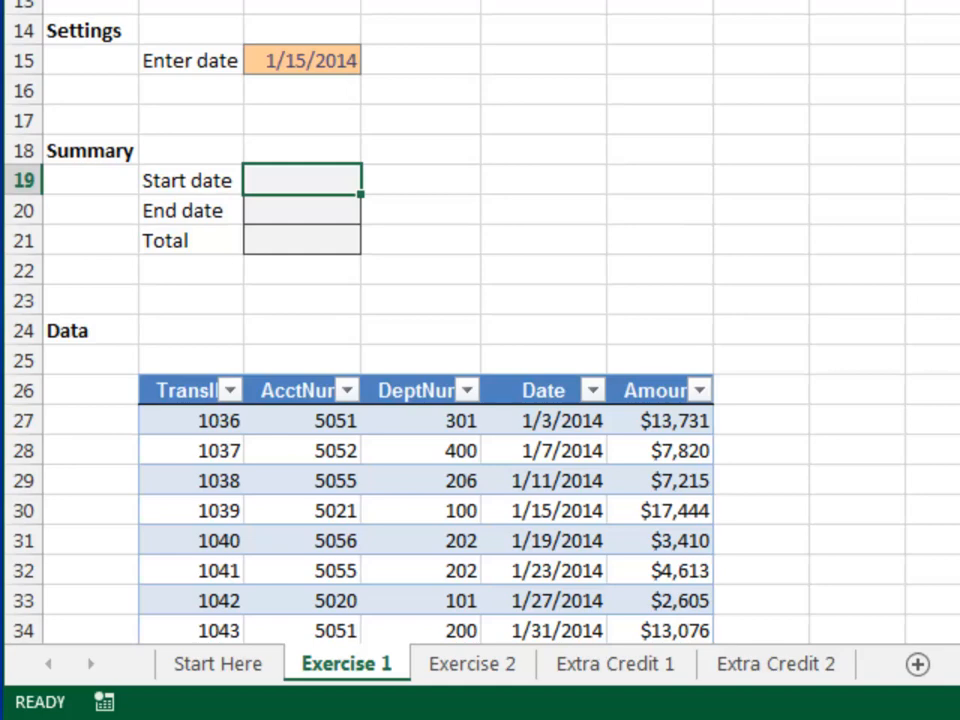
type("=EOMONTH(")
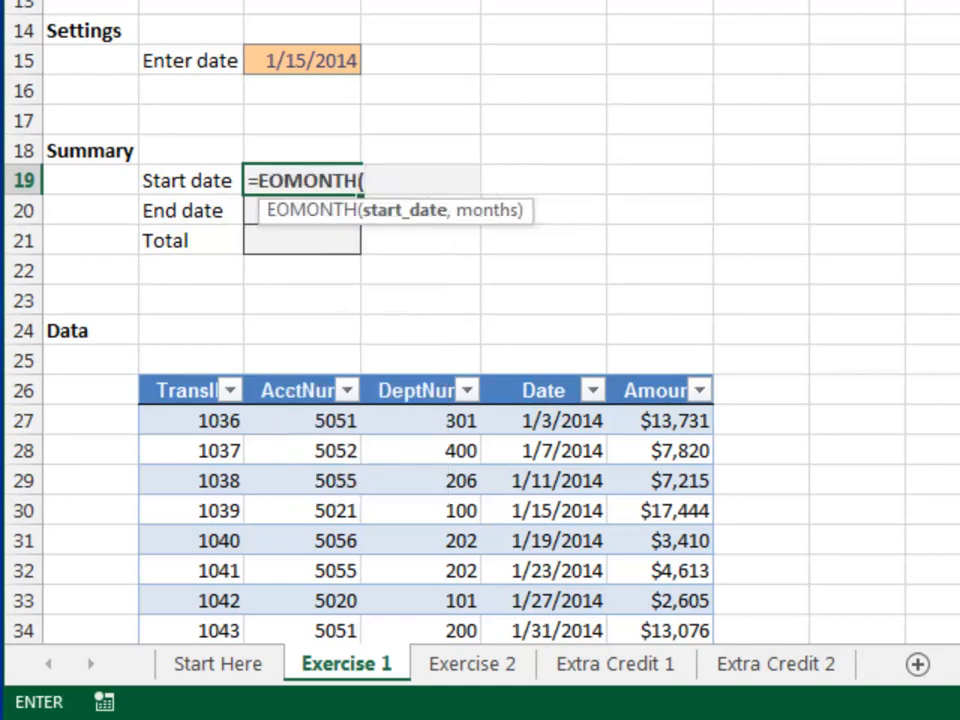
key("Up")
key("Up")
key("Up")
key("Up")
type(",")
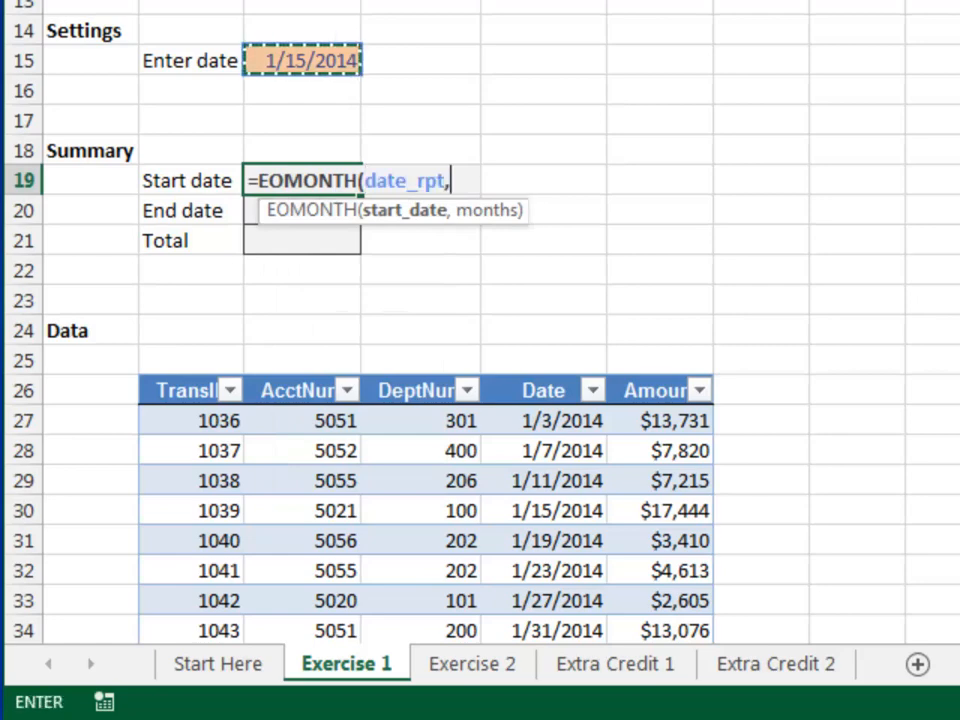
type("-1")
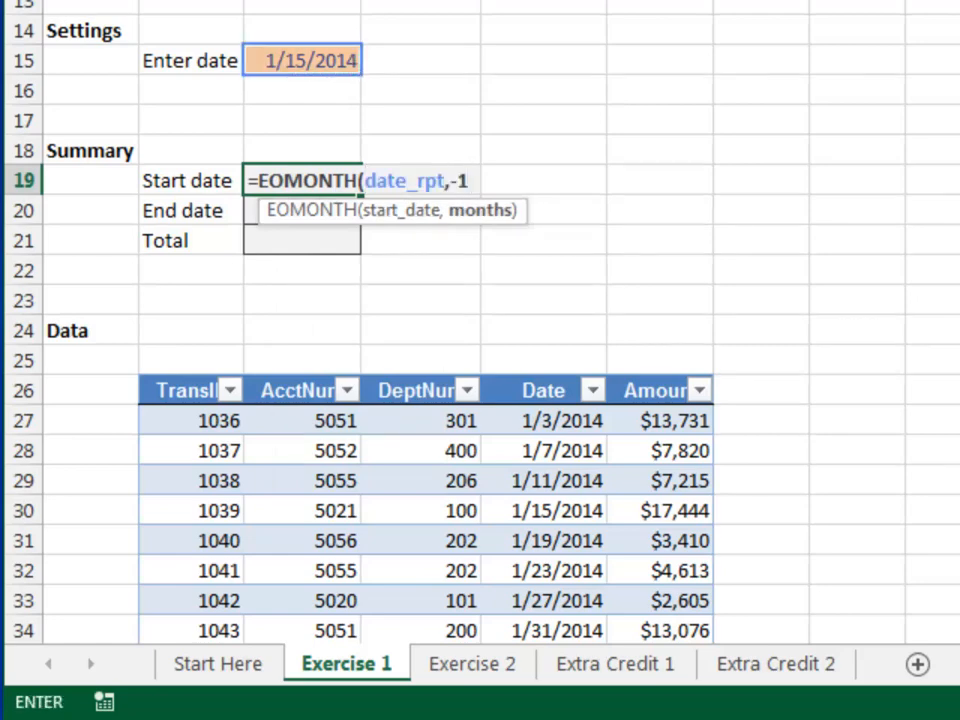
type(")+1")
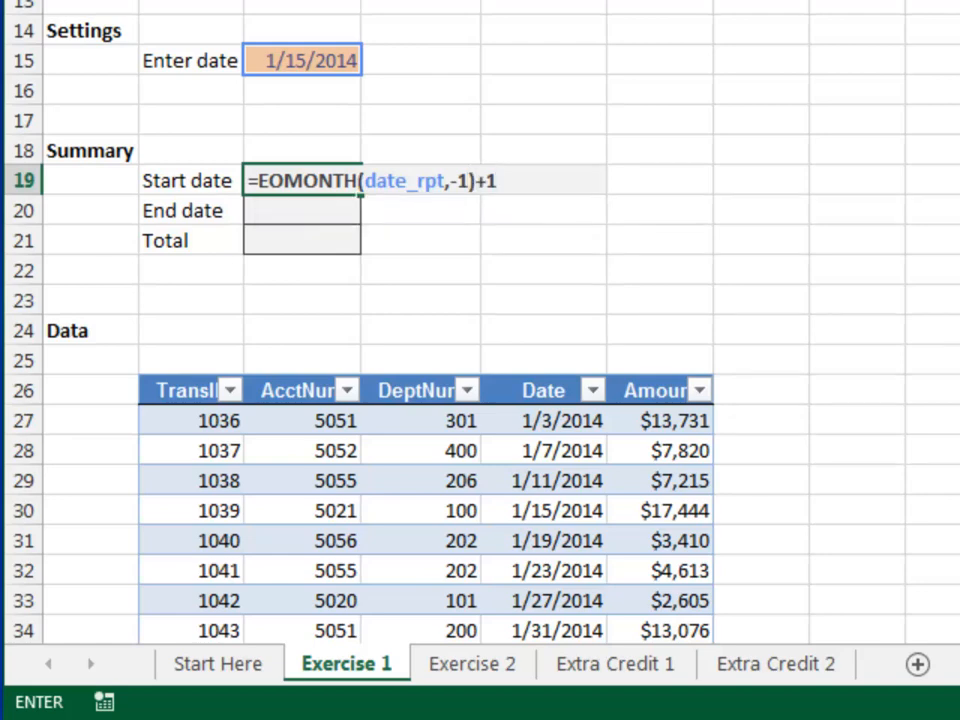
key("Return")
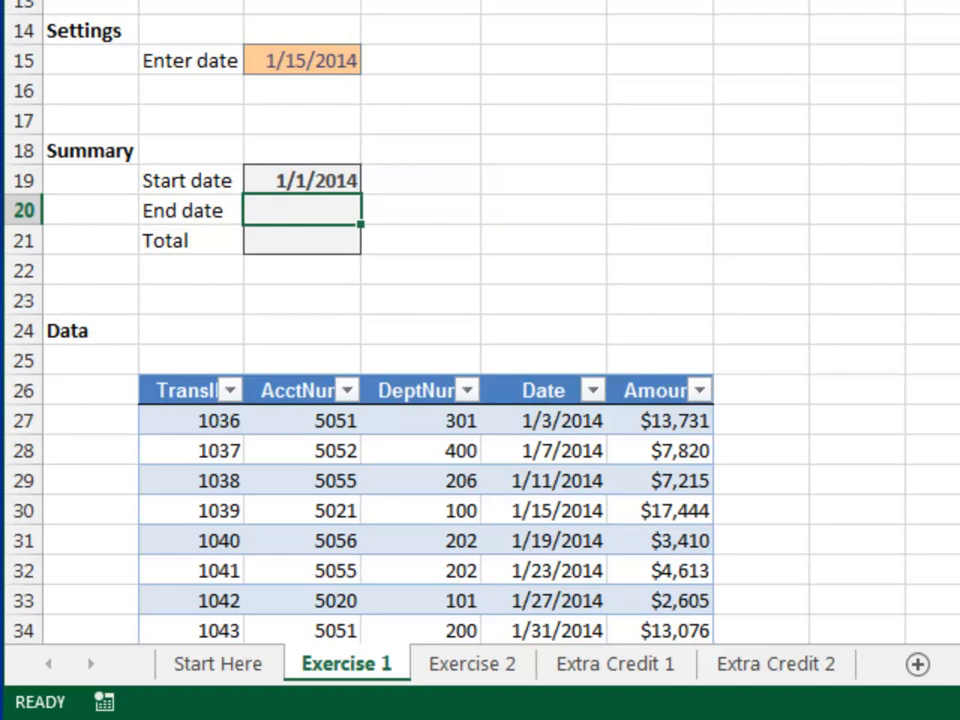
Step: Enter the formula =EOMONTH(date_rpt,0) in the End date cell of the Summary
type("=eom")
key("Tab")
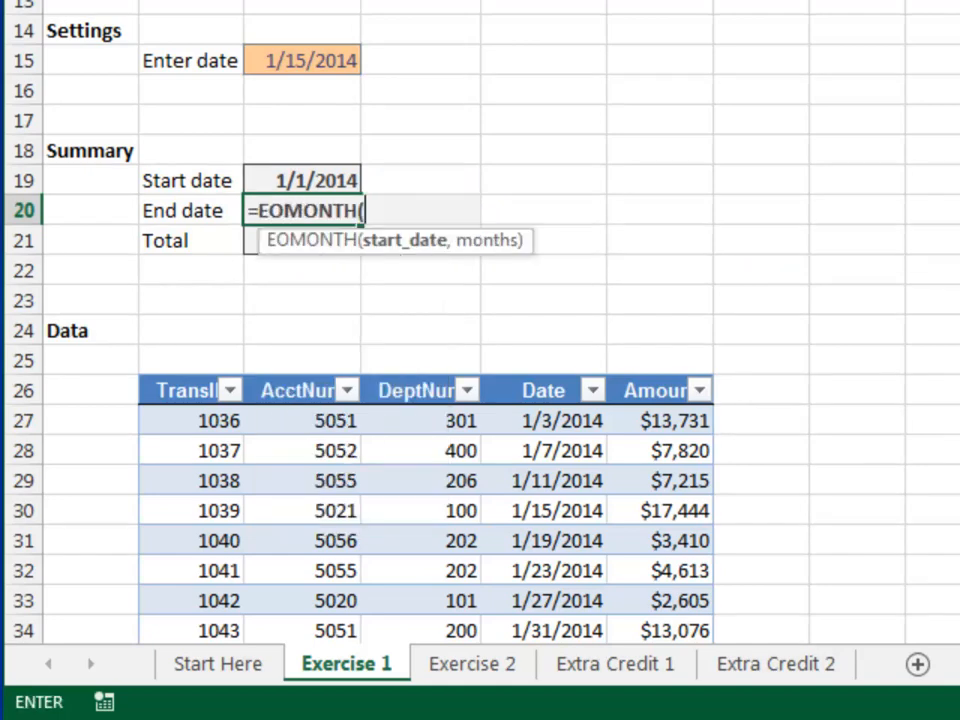
type("date")
key("Down")
key("Down")
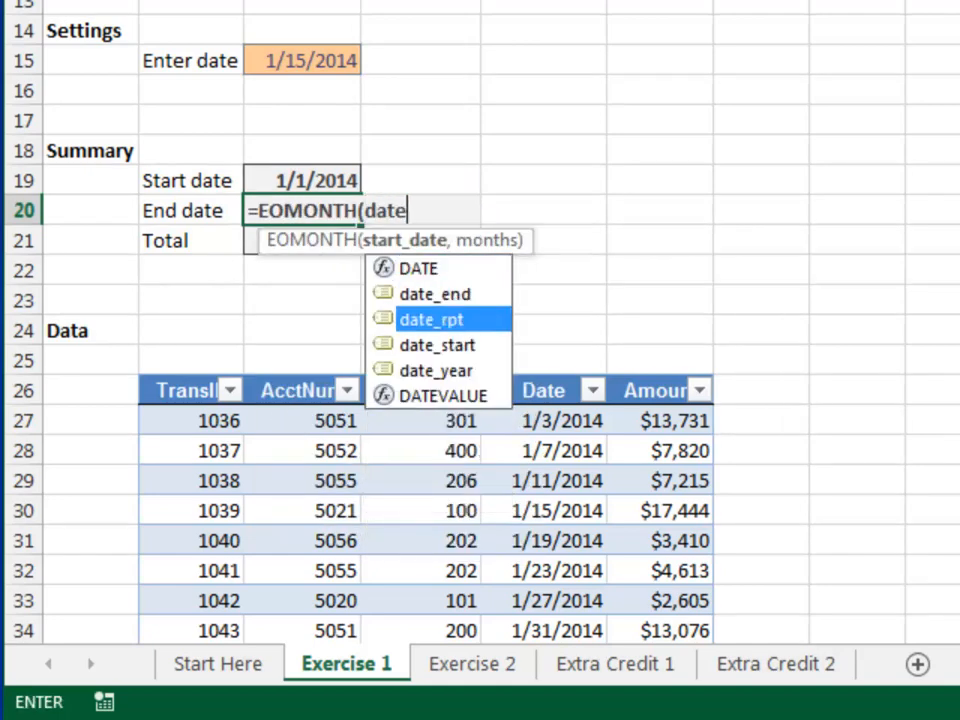
key("Tab")
type(",0)")
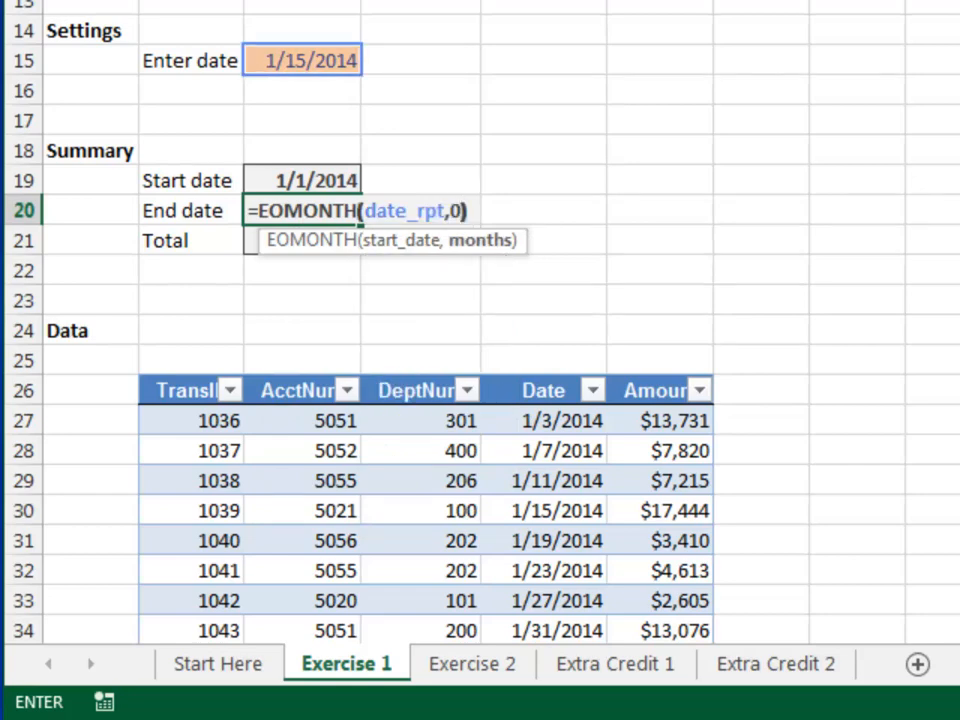
key("Return")
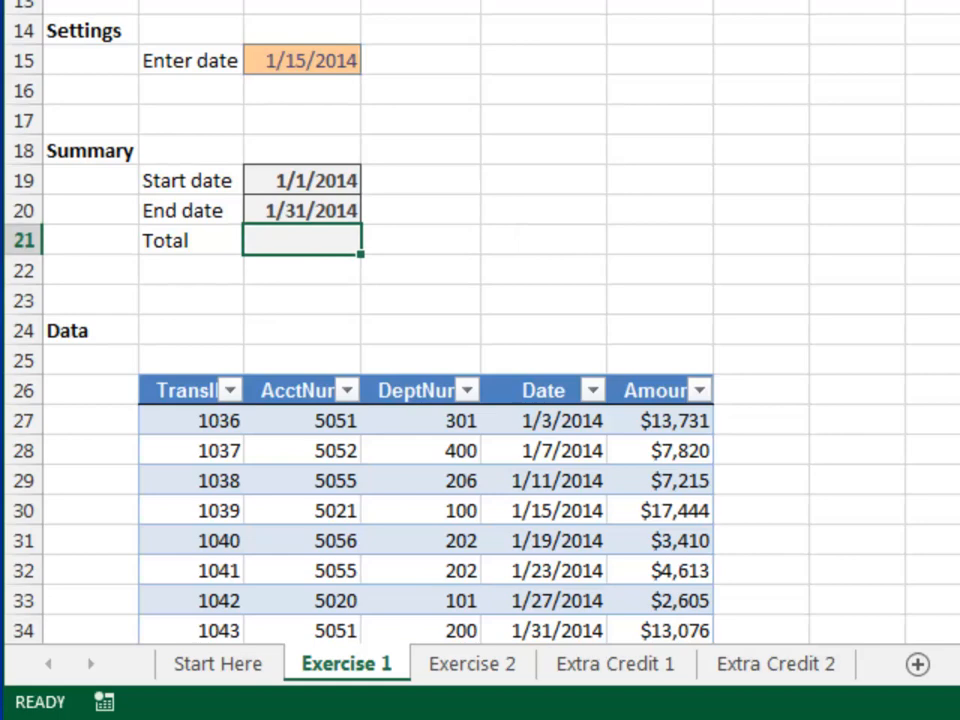
Step: Begin a SUMIFS formula in the Total cell with tbl_data[Amount] as the sum range
type("=sumi")
key("Down")
key("Tab")
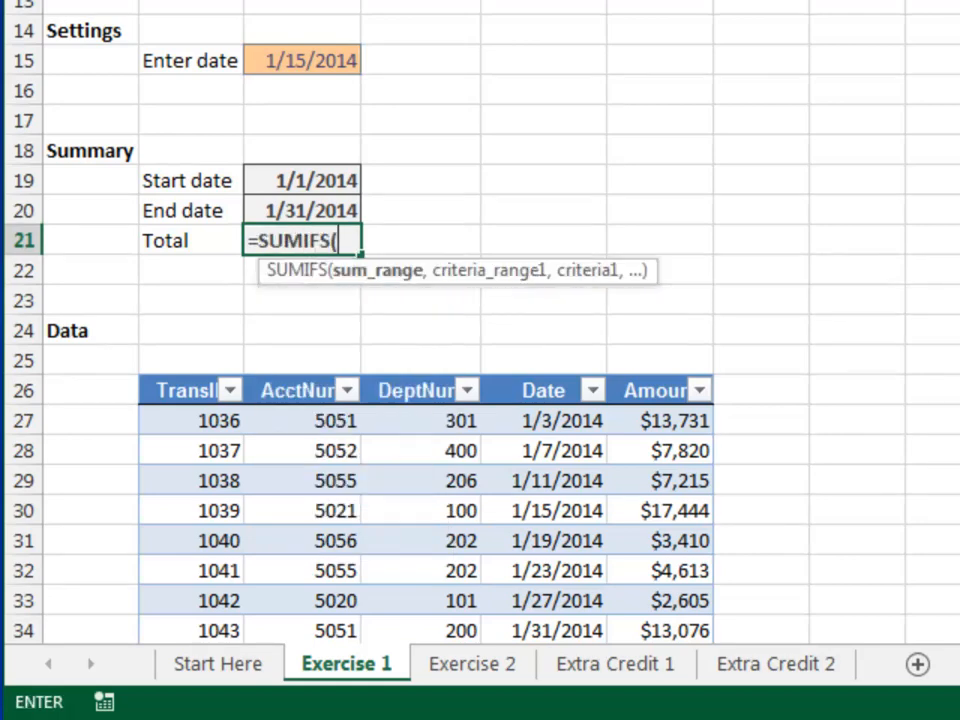
type("tbl")
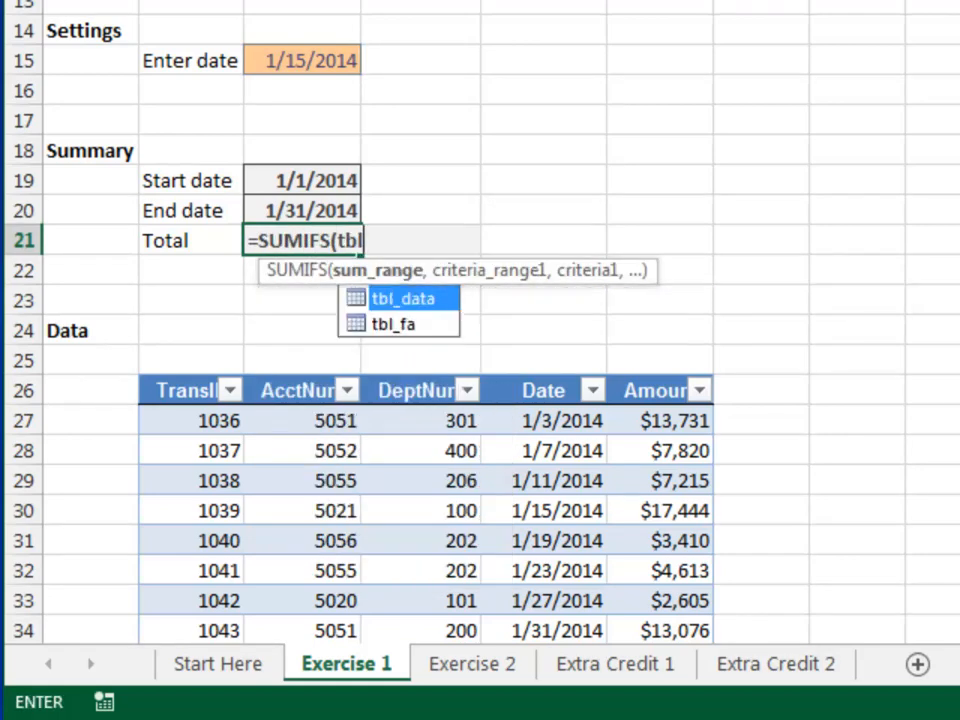
key("Tab")
type("[")
key("Down")
key("Down")
key("Down")
key("Down")
key("Tab")
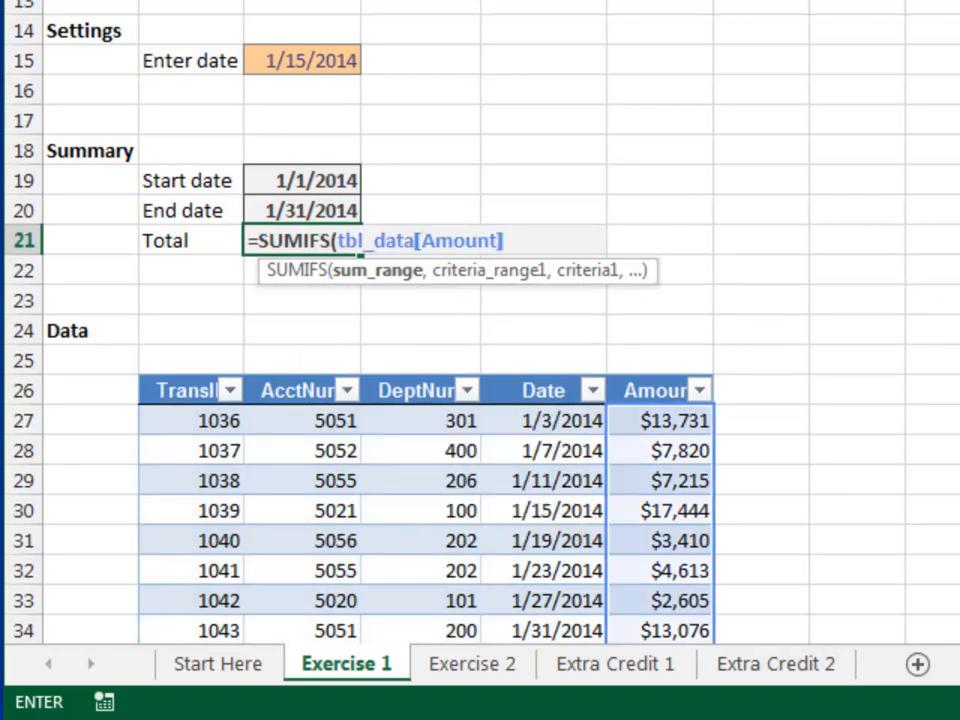
Step: Add the first SUMIFS condition: tbl_data[Date] with the criterion ">="&date_start
type(",tbl")
key("Tab")
type("[")
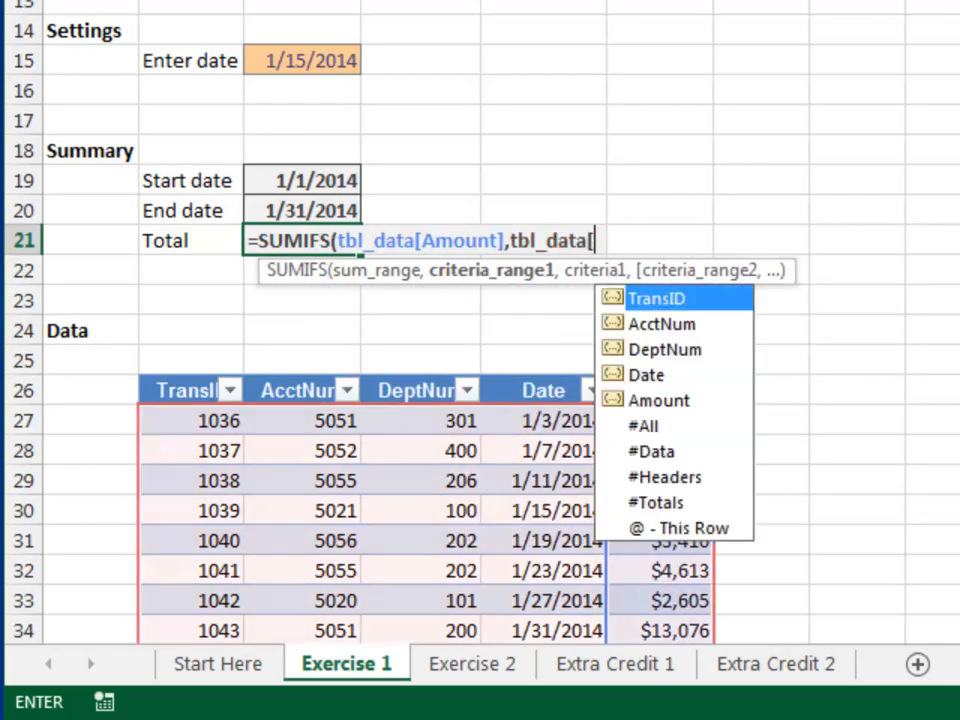
key("Down")
key("Down")
key("Down")
key("Tab")
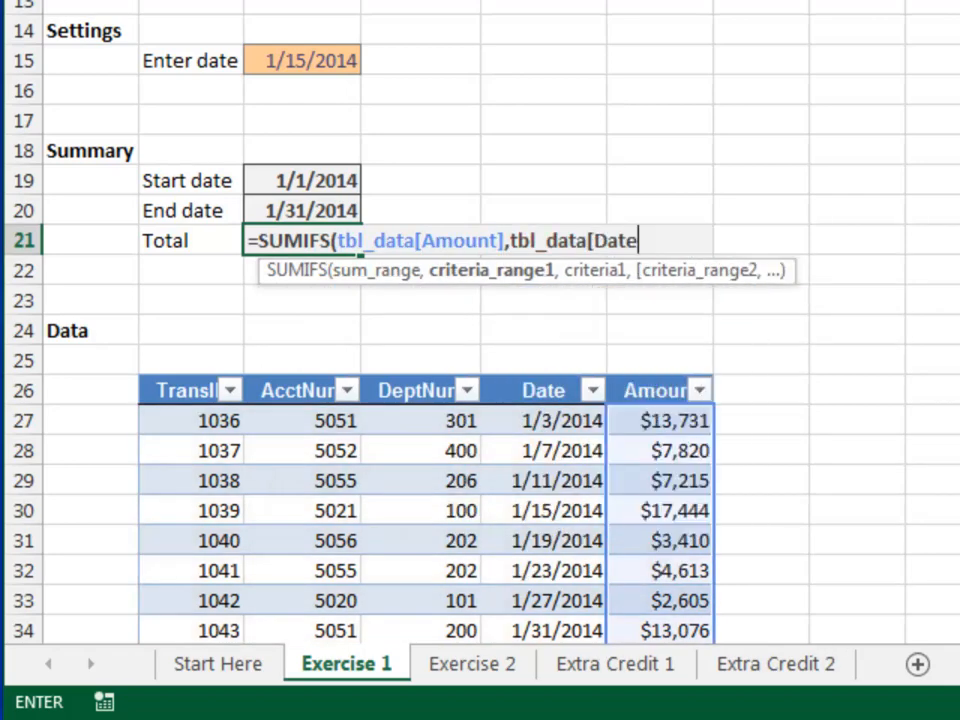
type("],")
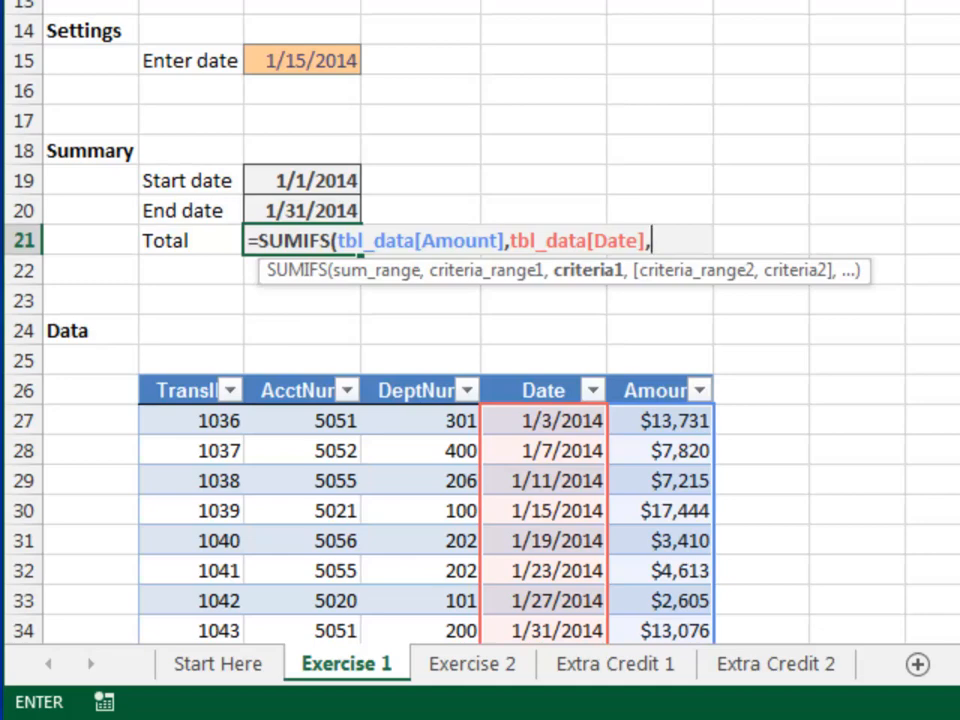
type("\">=\"&")
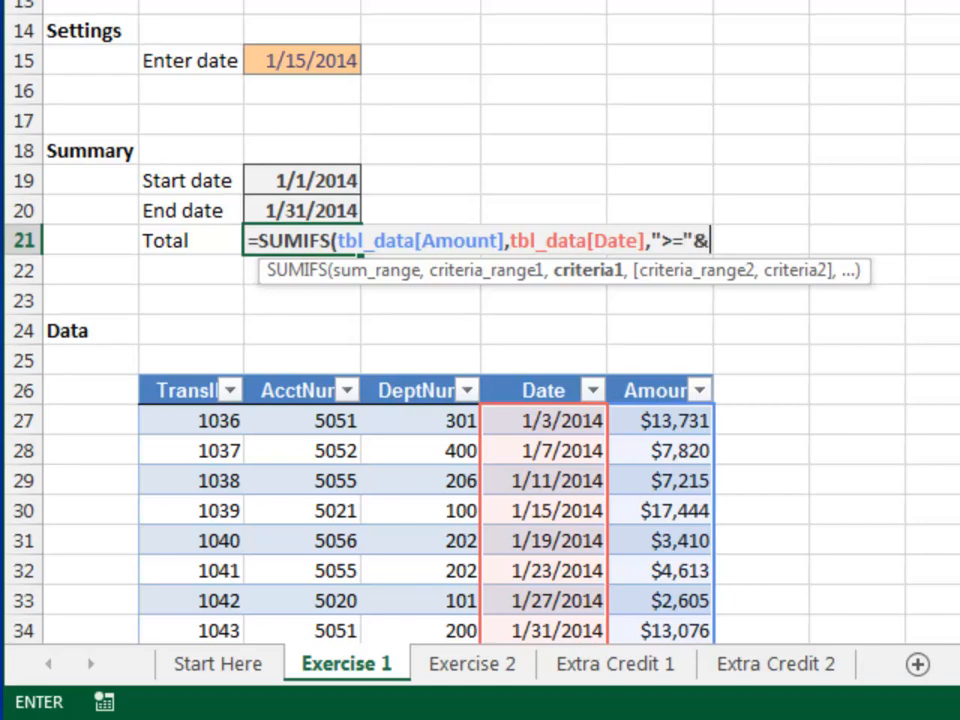
key("Up")
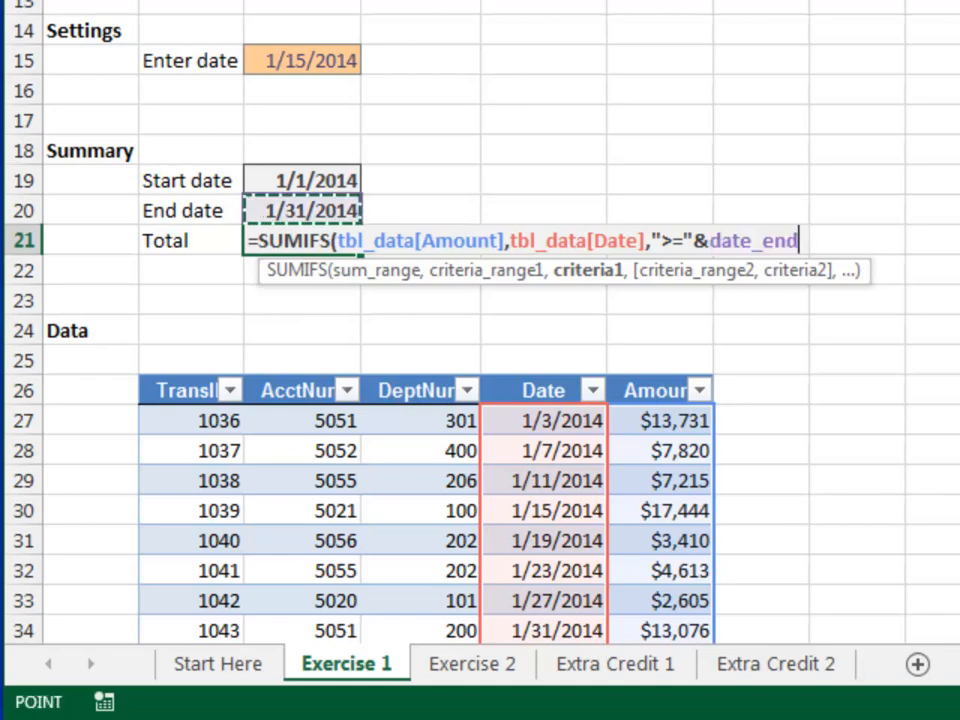
key("Up")
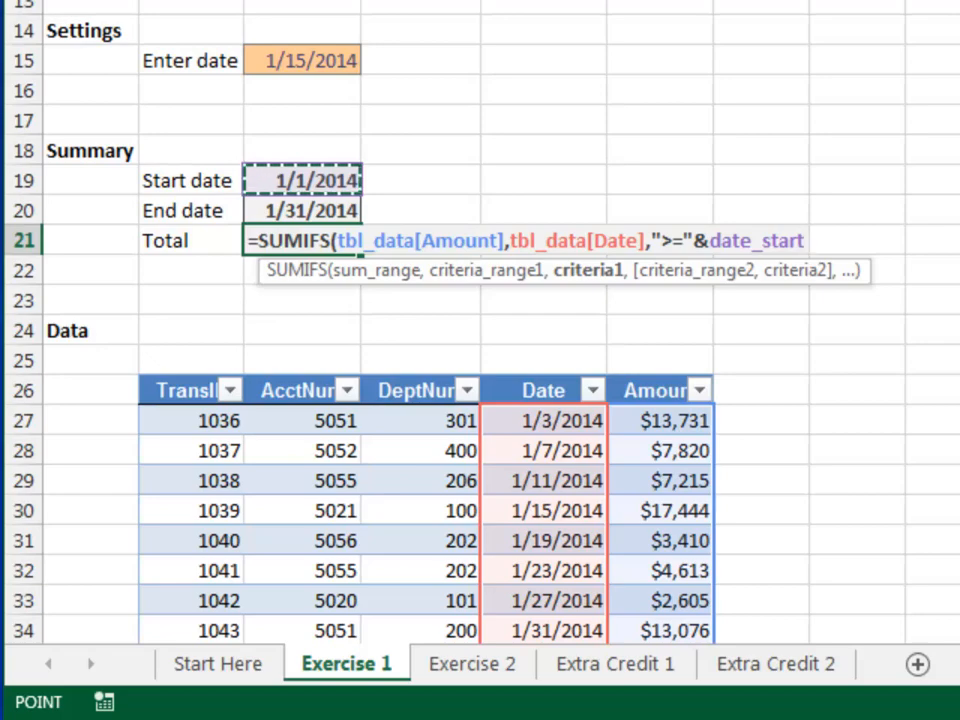
type(",")
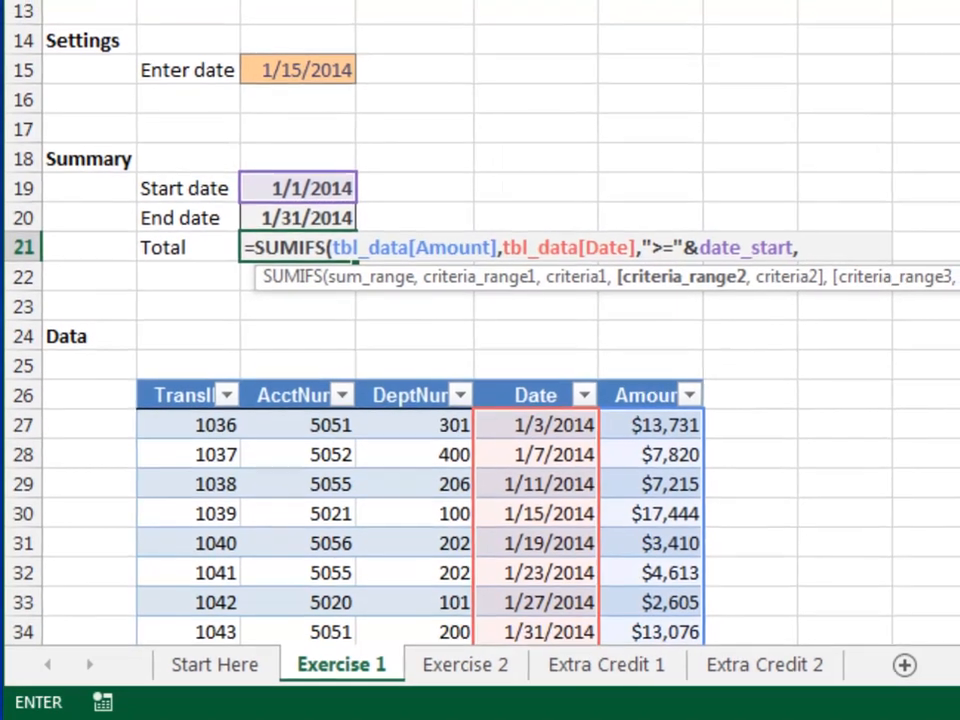
Step: Add the second condition, tbl_data[Date] with the criterion "<="&date_end, and complete the Total formula
type("tbl")
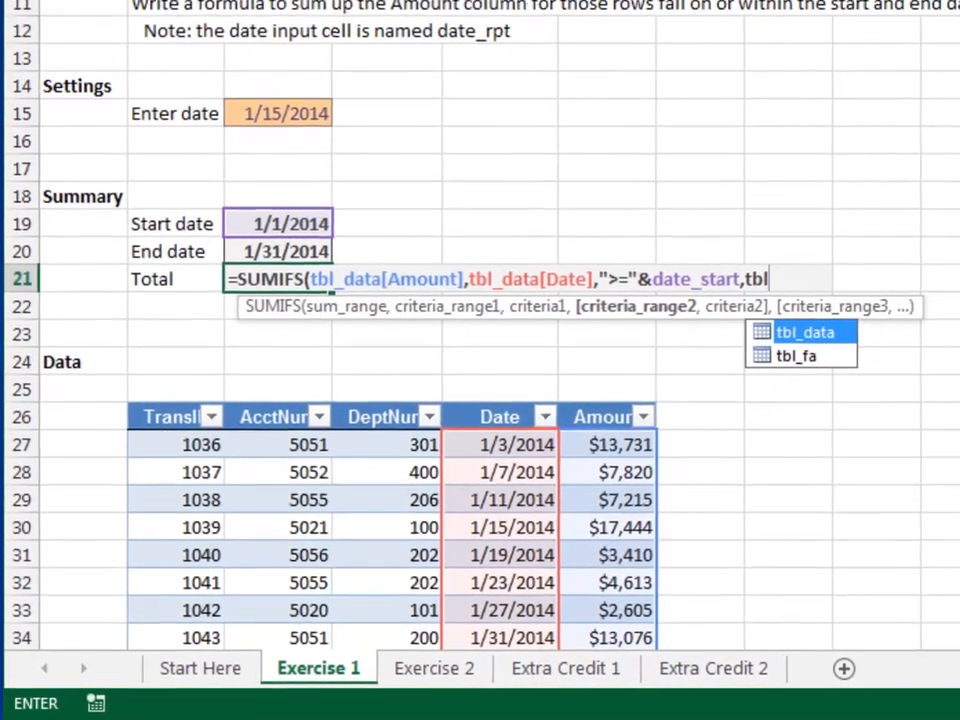
key("Tab")
type("[")
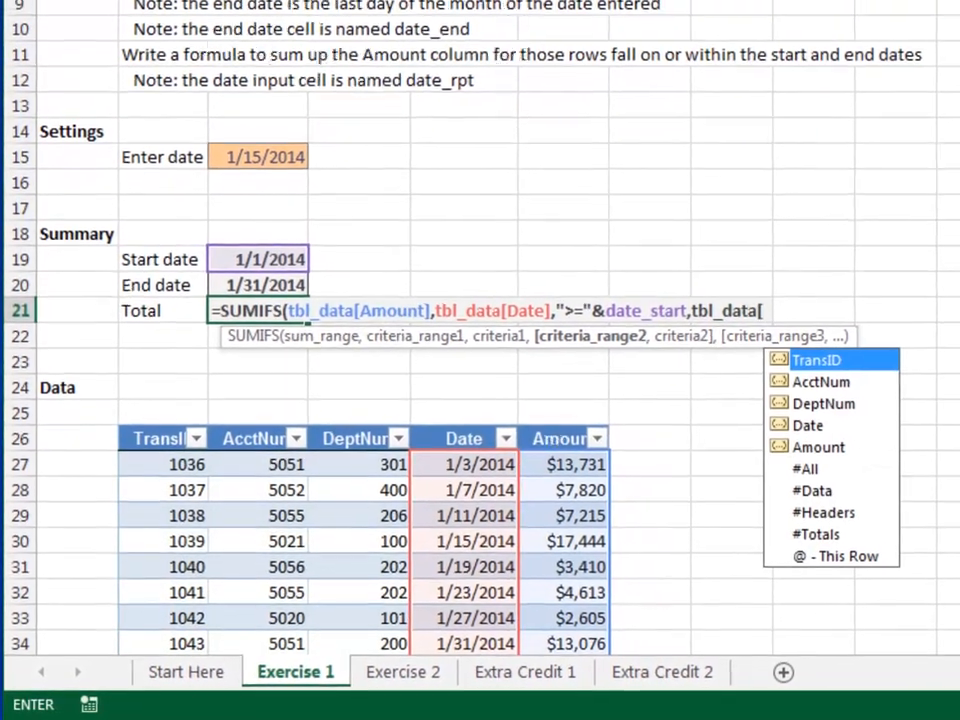
key("Down")
key("Down")
key("Tab")
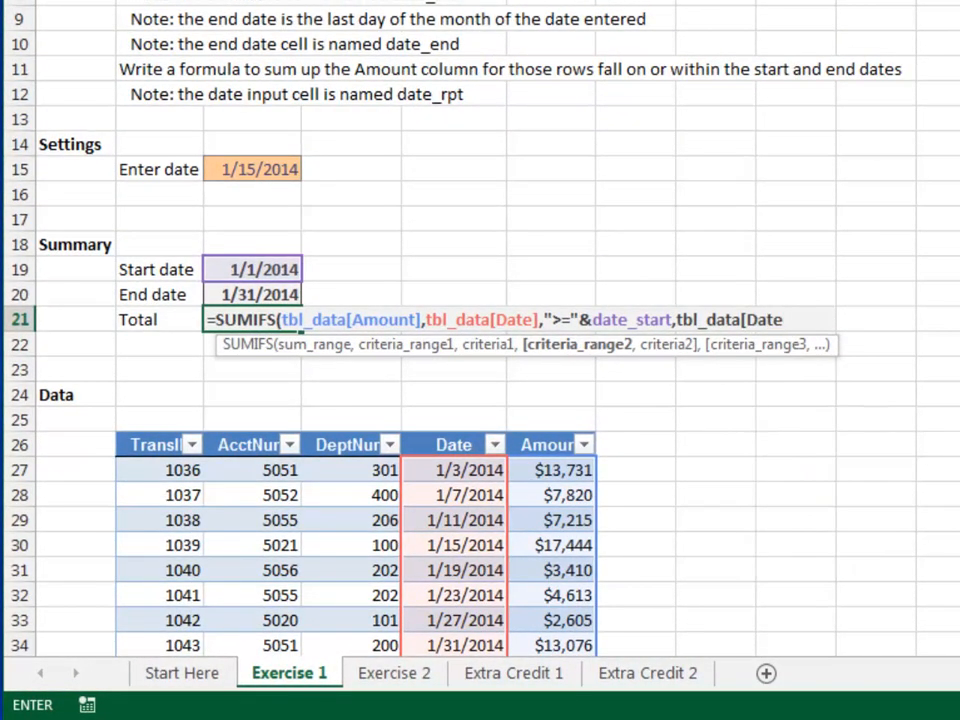
type("],")
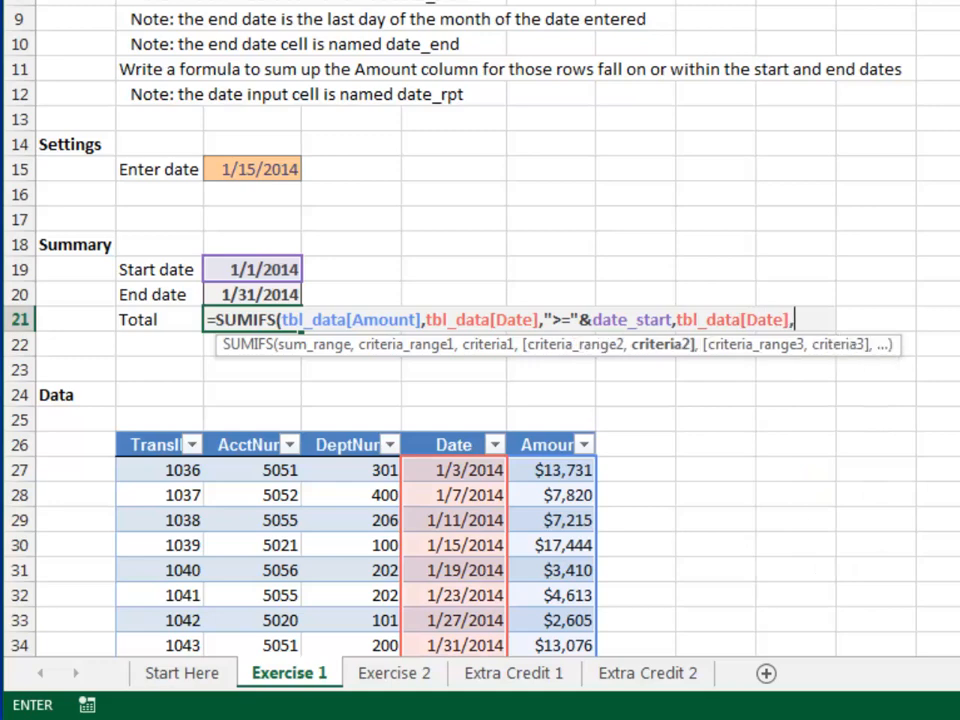
type("\"<=\"&")
key("Up")
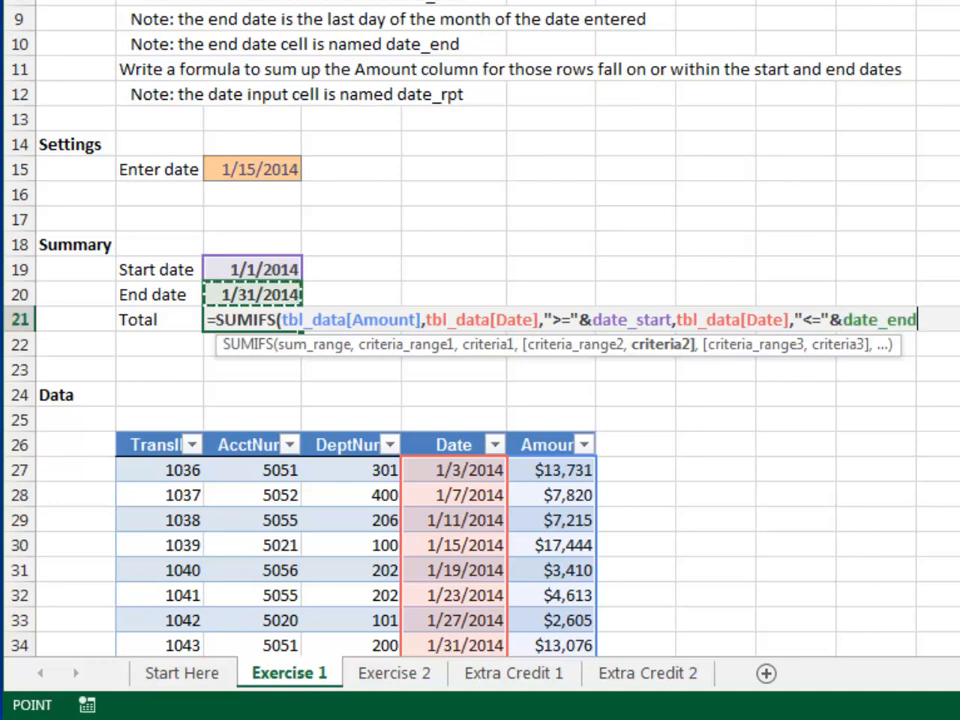
type(")")
key("Return")
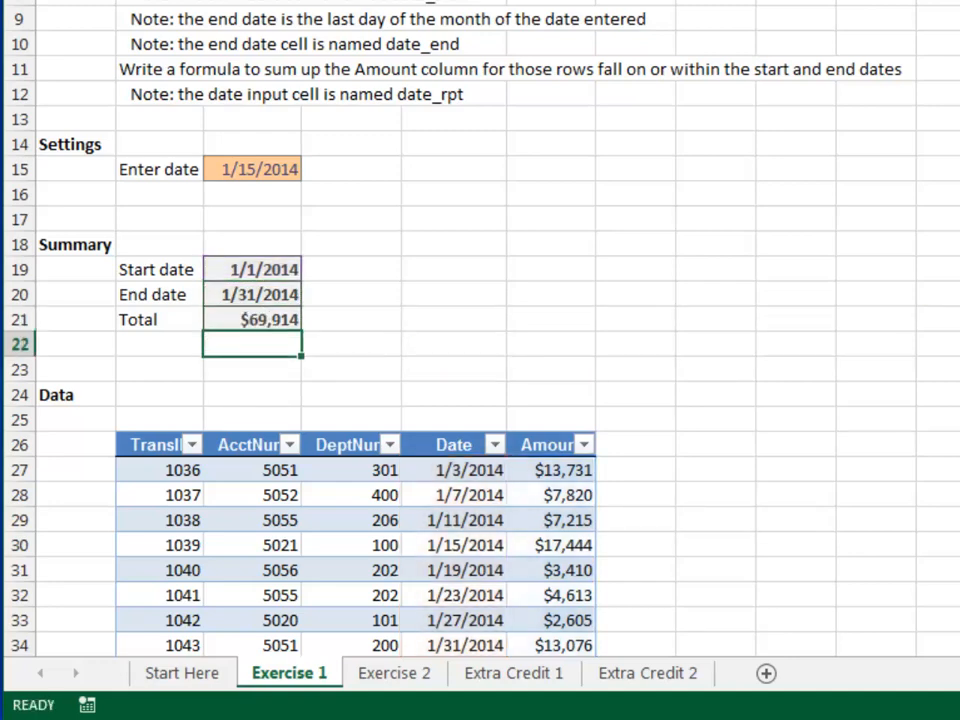
Step: Change the Enter date input in Settings to 2/1/14 to test the Summary formulas
key("Up")
key("Up")
key("Up")
key("Up")
key("Up")
key("Up")
key("Up")
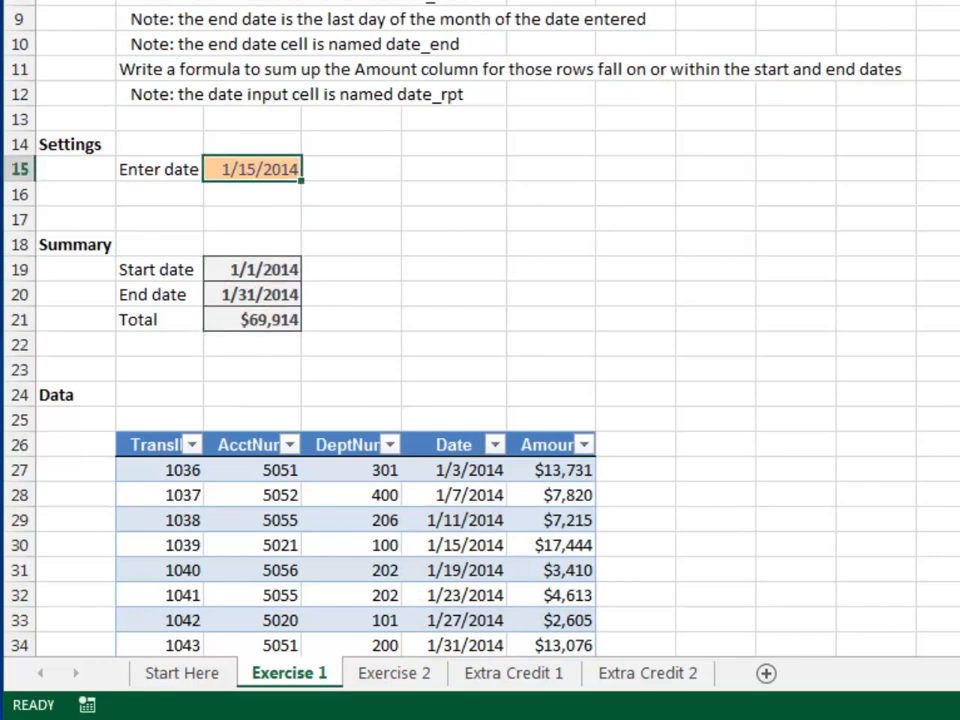
type("2/1/14")
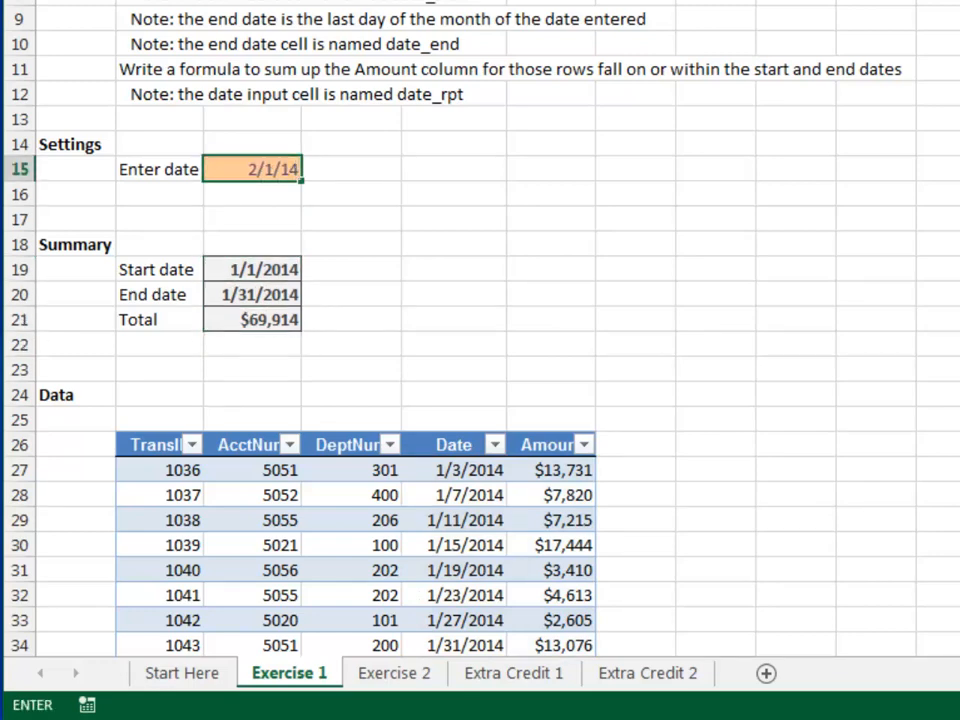
key("Return")
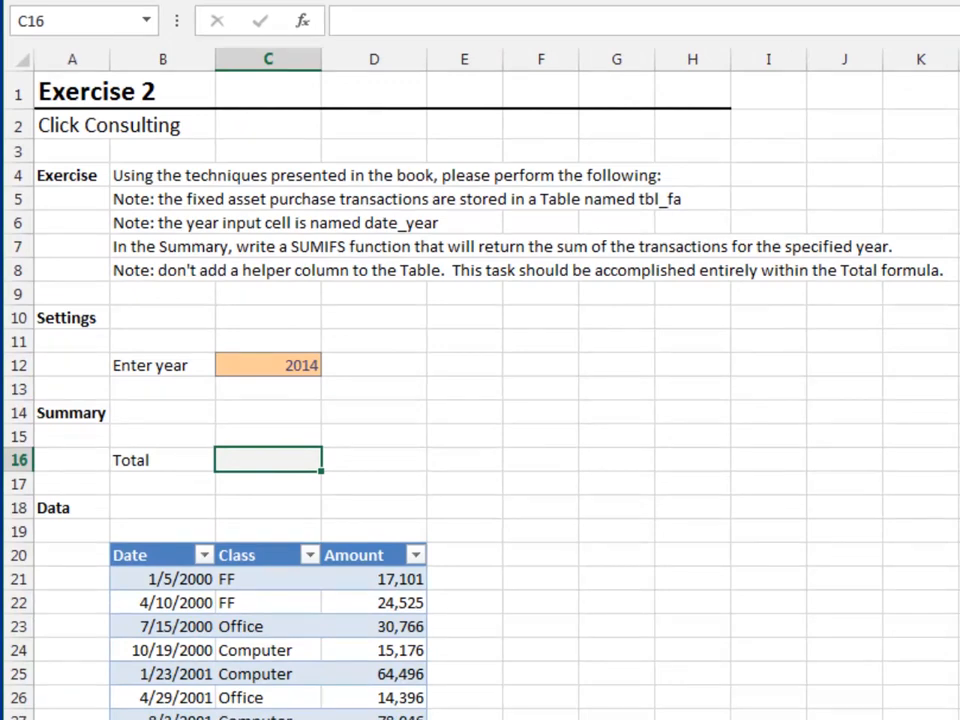
Step: Begin a SUMIFS formula in the Exercise 2 Total cell with tbl_fa[Amount] as the sum range
left_click(268, 365)
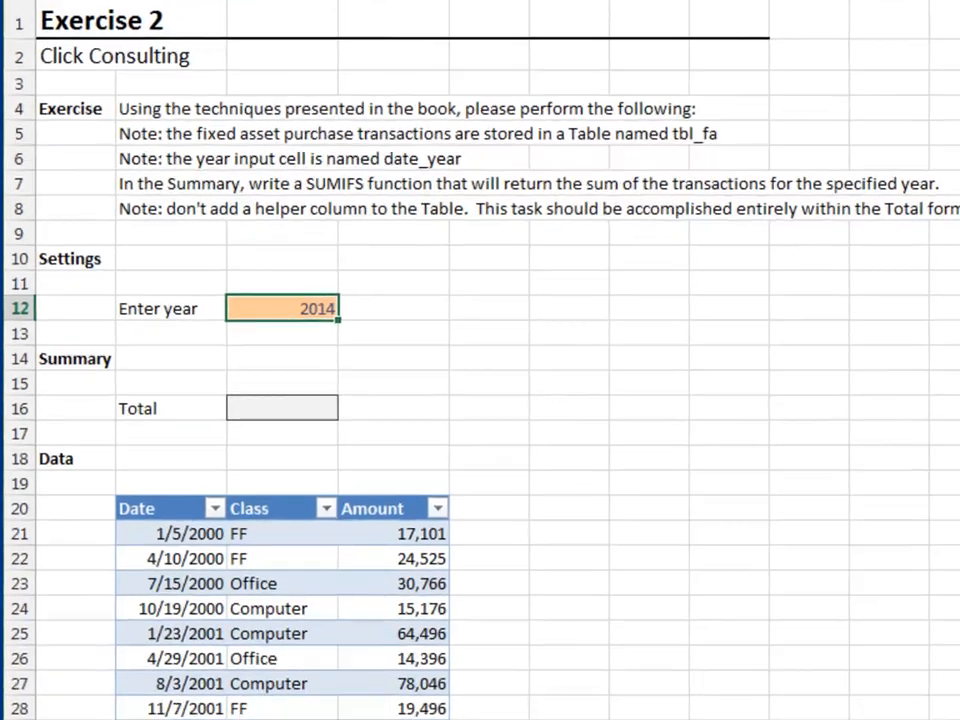
key("Down")
key("Down")
key("Down")
key("Down")
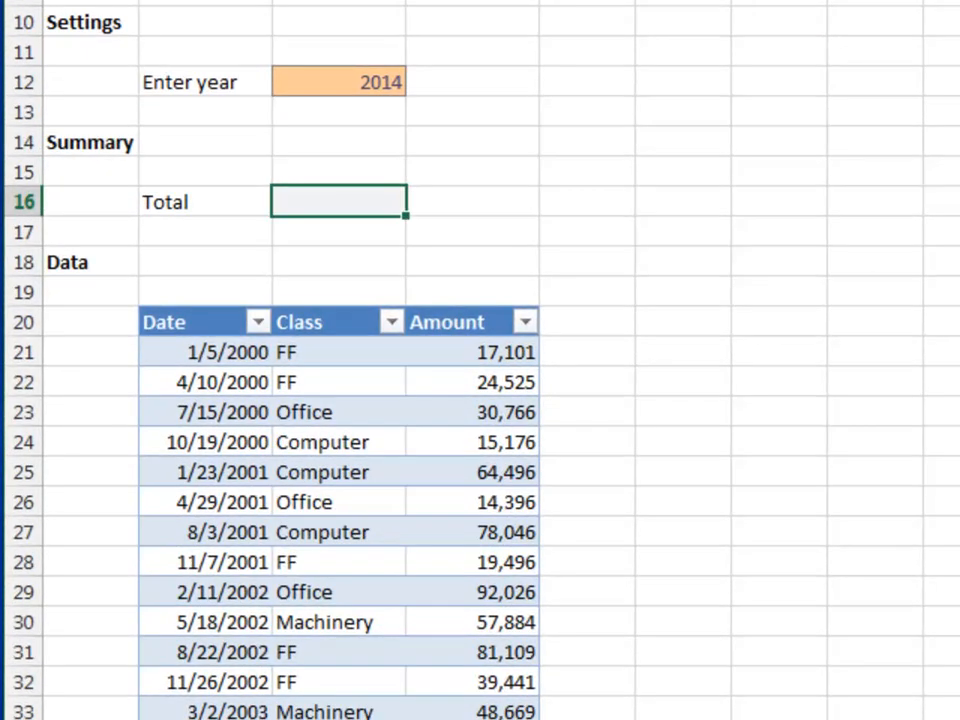
type("=sumi")
key("Down")
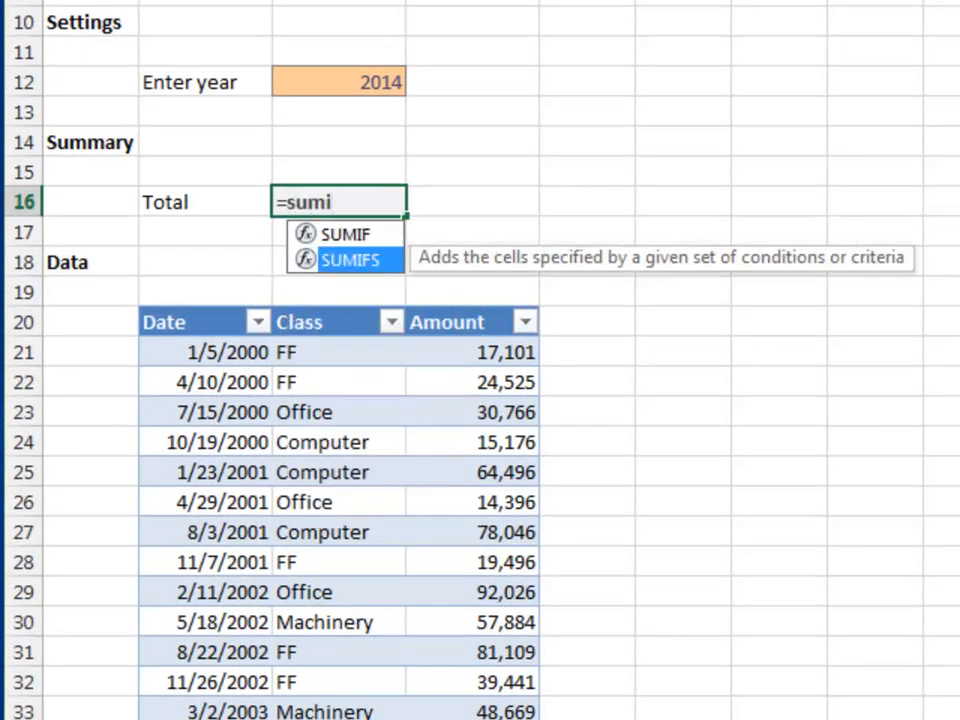
key("Tab")
type("tbl")
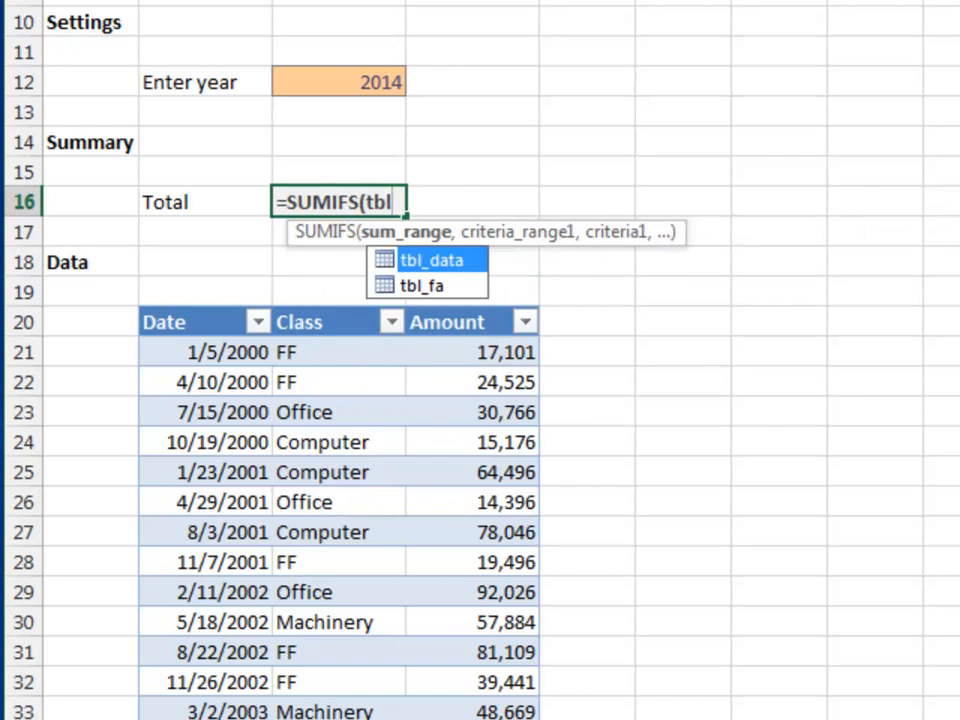
type("_fa[")
key("Down")
key("Down")
key("Tab")
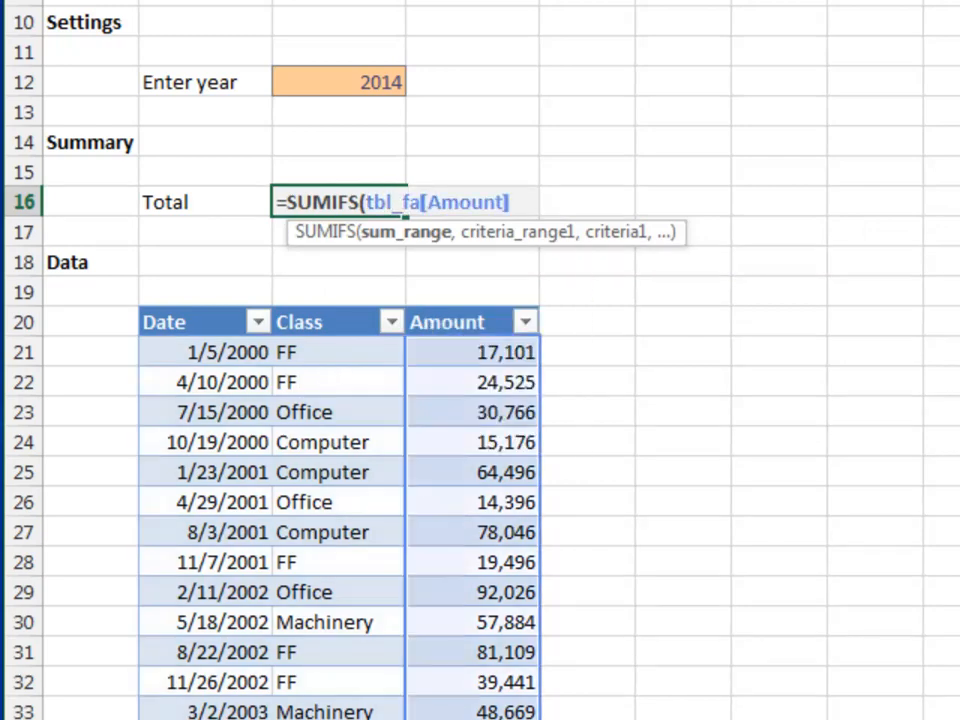
Step: Add tbl_fa[Date] as the first criteria range of the SUMIFS formula
type(",")
type("tbl")
key("Down")
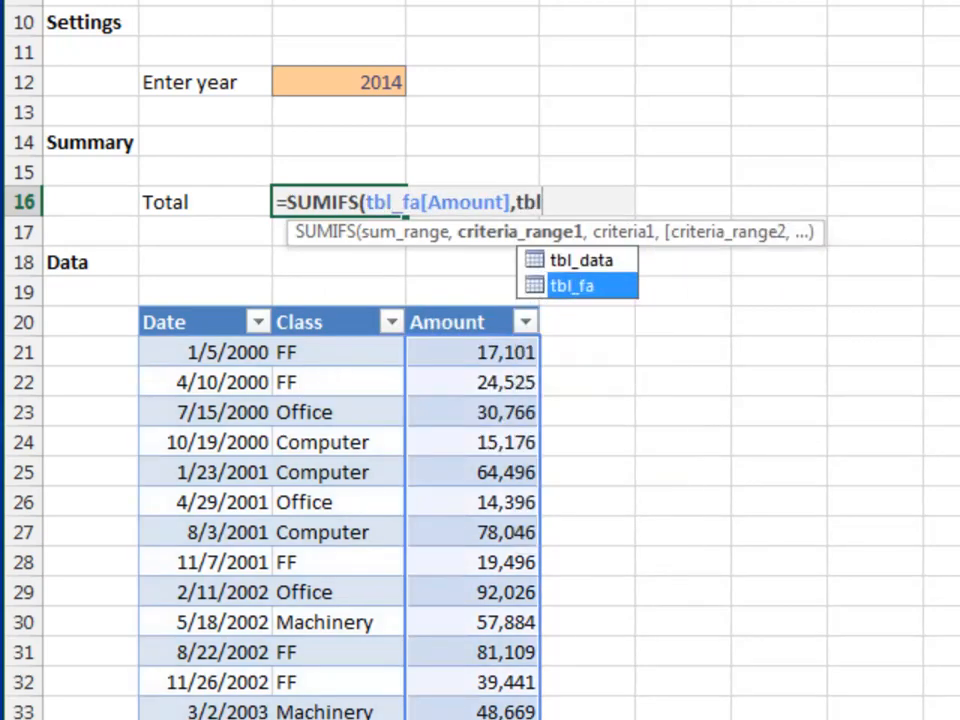
key("Tab")
type("[")
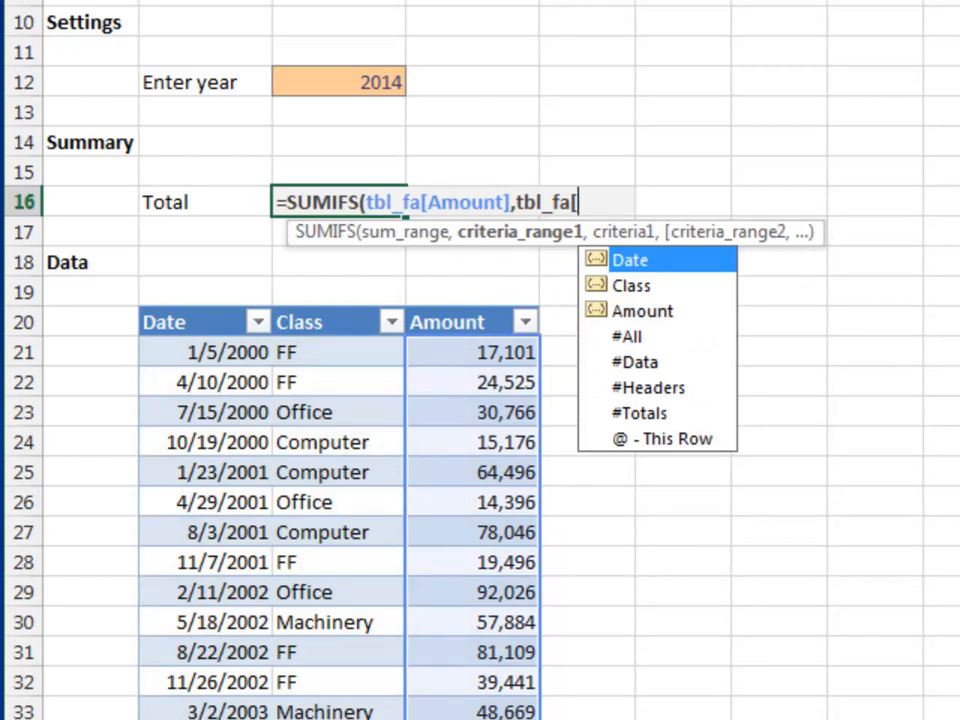
key("Tab")
type("],")
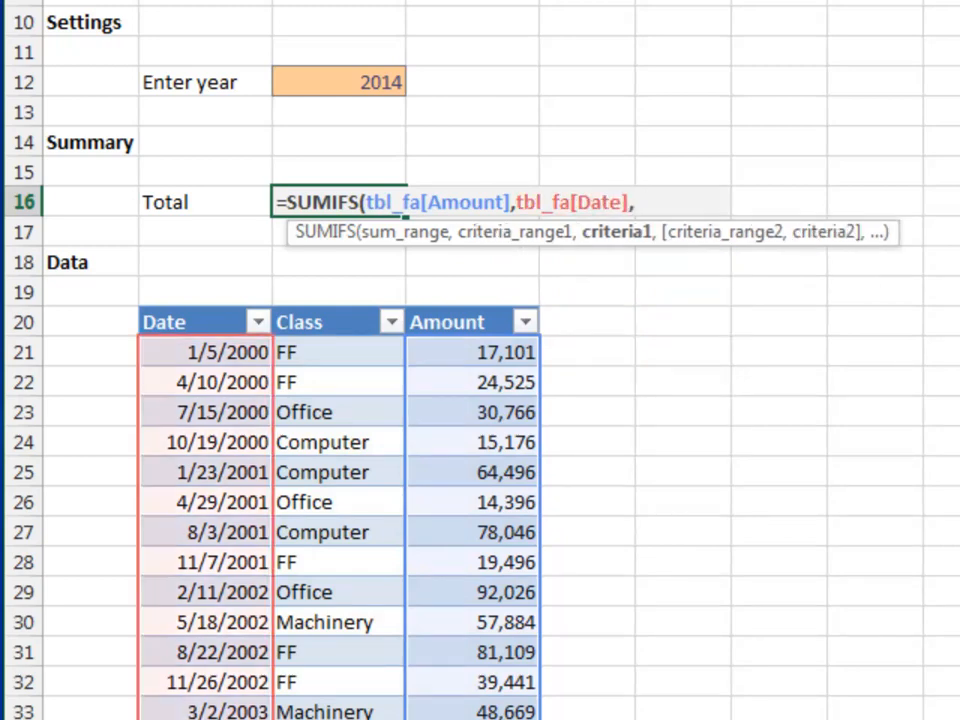
Step: Enter the first criterion as ">="&date(date_year,1,1), taking the year from the Enter year input cell
type("\">=\"&da")
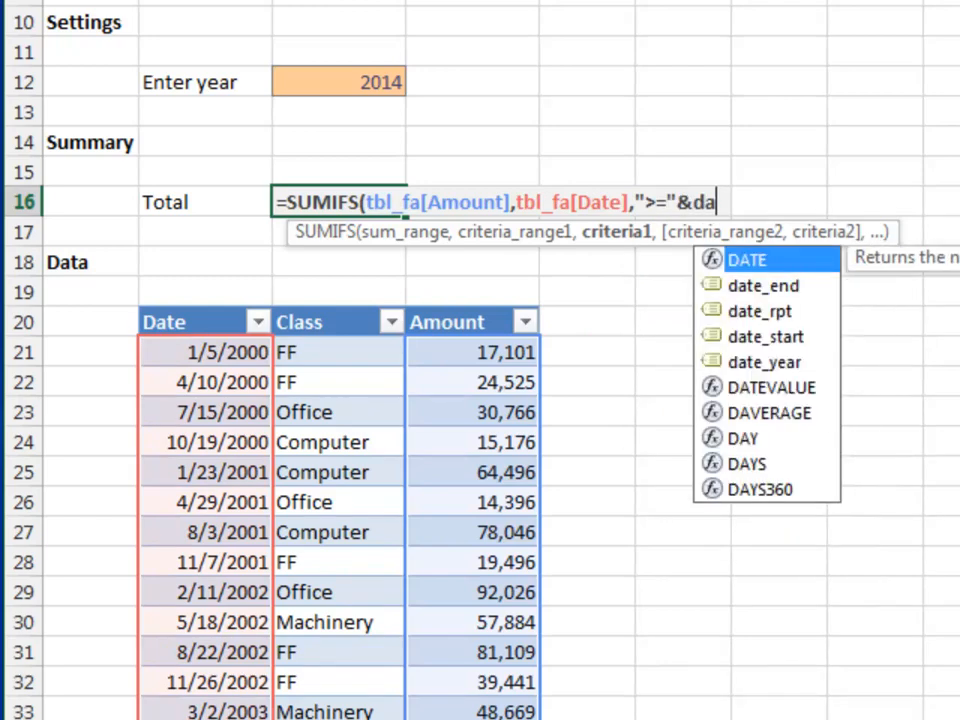
type("te(")
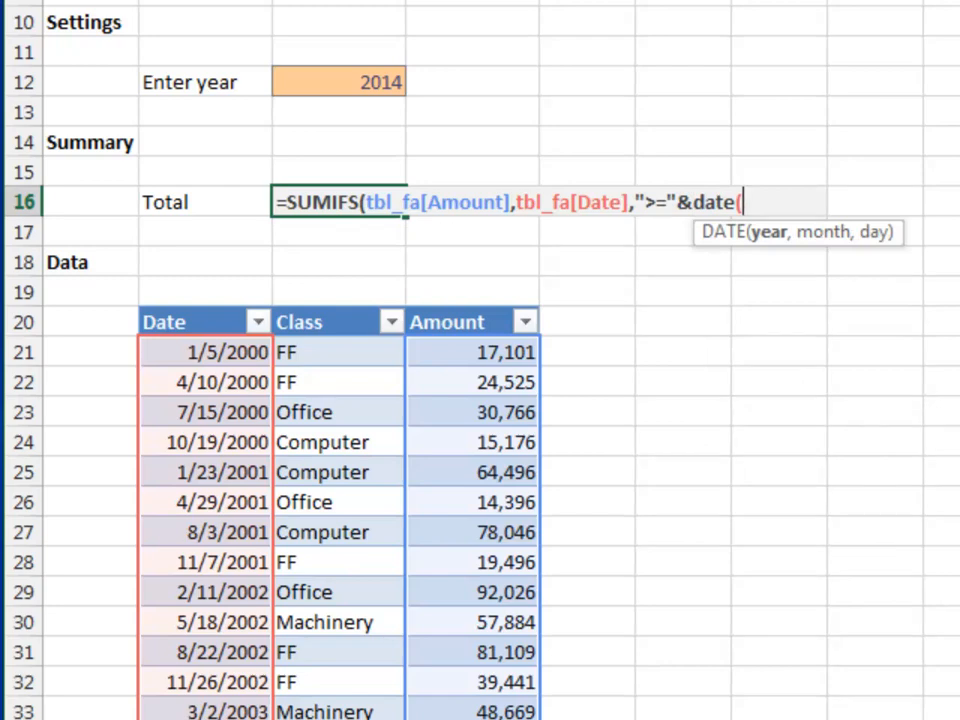
left_click(339, 82)
type(",")
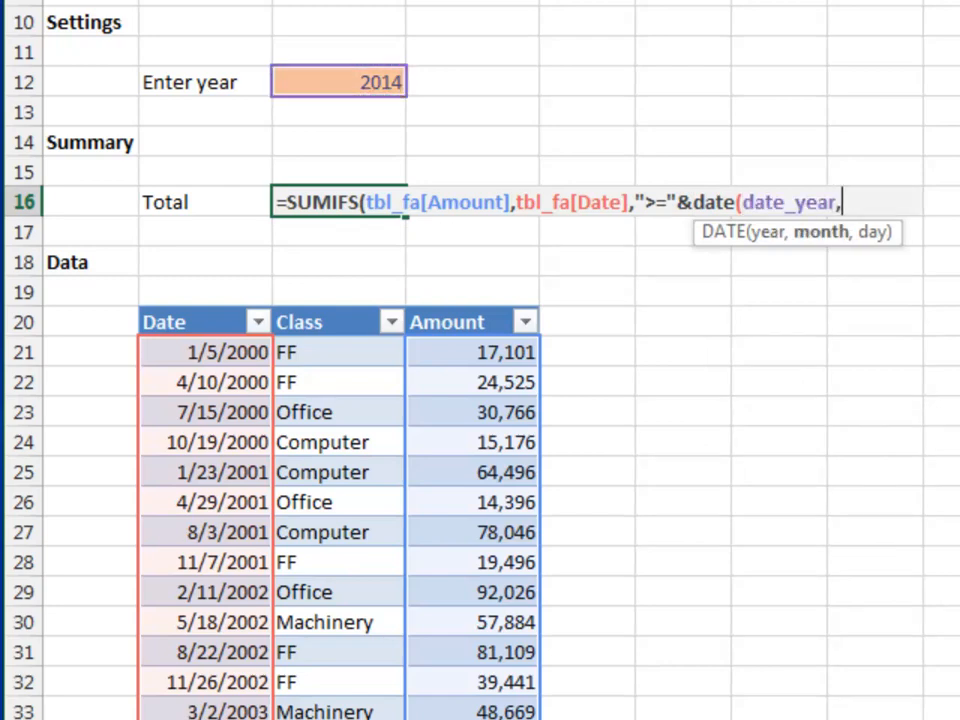
type("1,1")
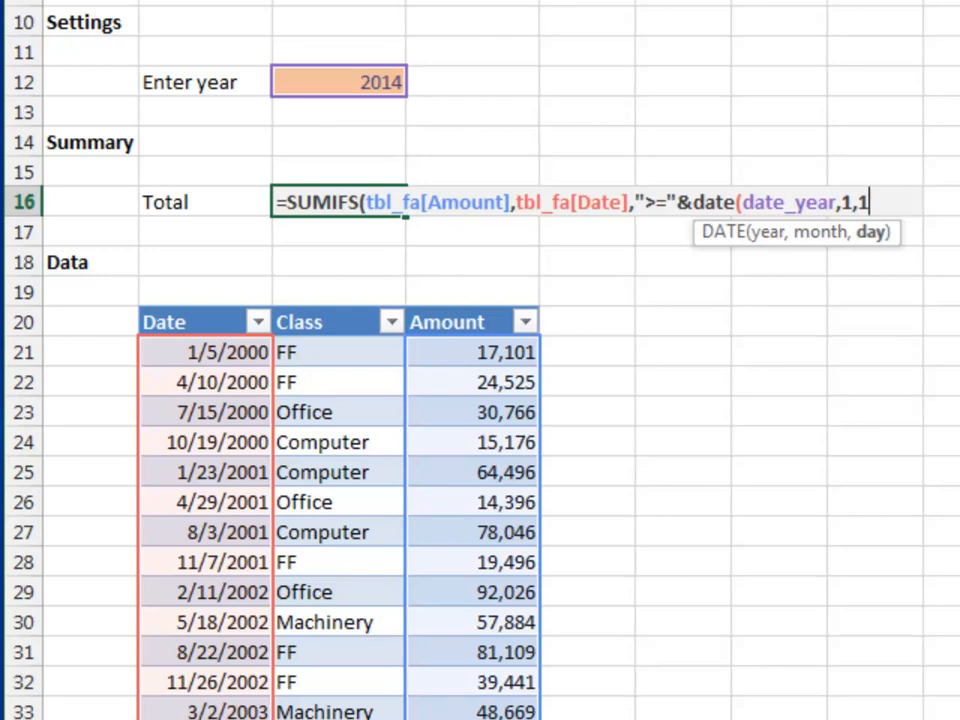
type(")")
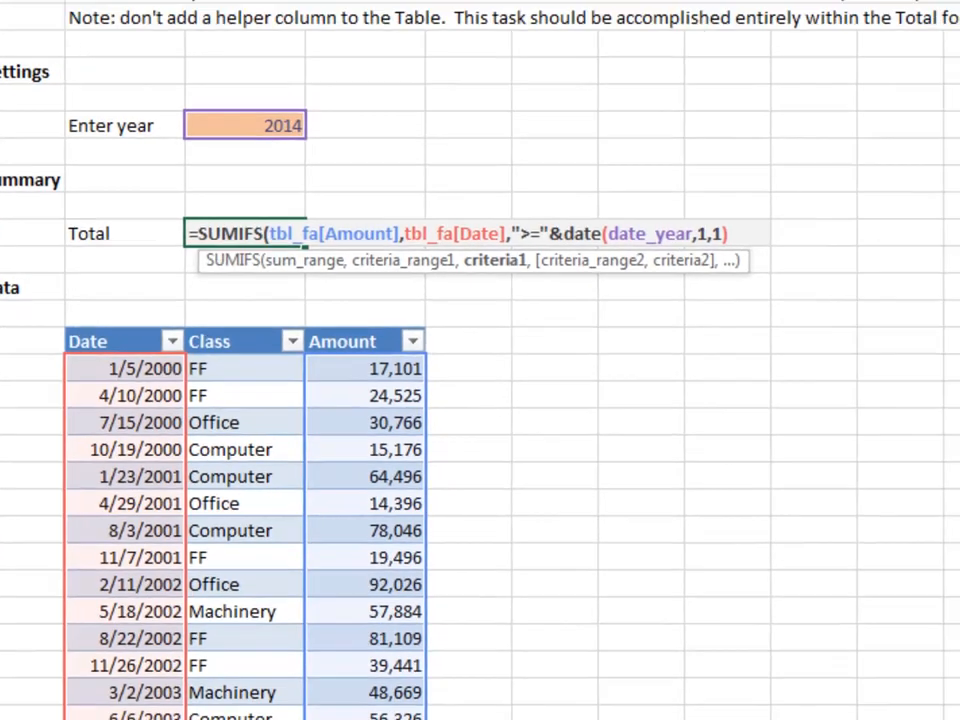
type(",")
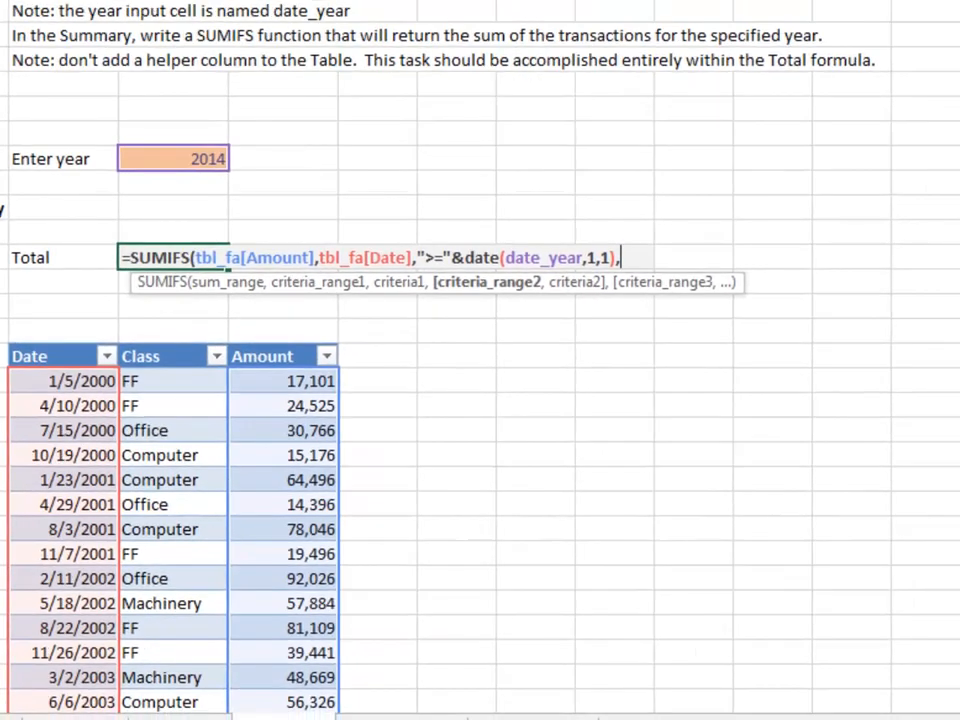
Step: Add tbl_fa[Date] as the second criteria range of the SUMIFS formula
type("tbl")
key("Down")
key("Tab")
type("[")
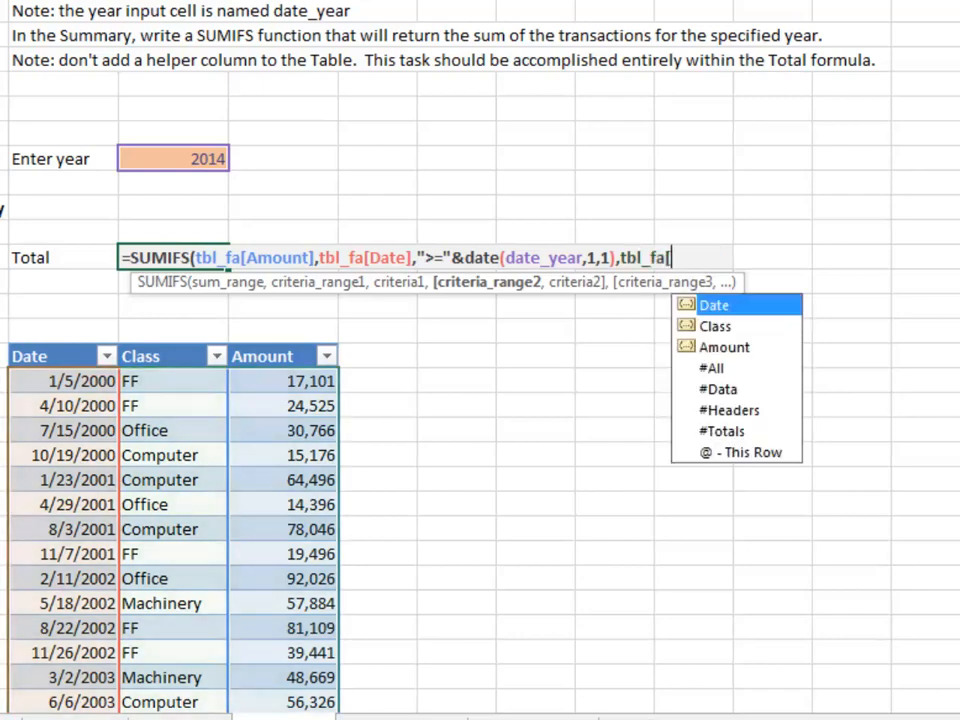
key("Tab")
type("],")
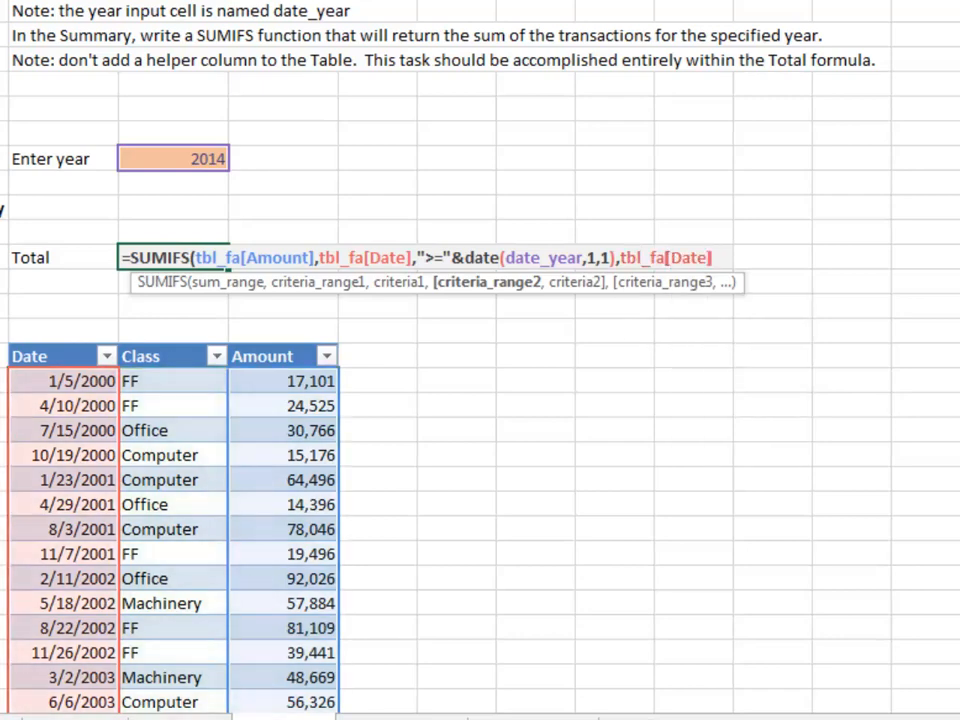
Step: Enter the second criterion as "<="&date(date_year,12,31) and complete the Exercise 2 Total formula
type("\"<=")
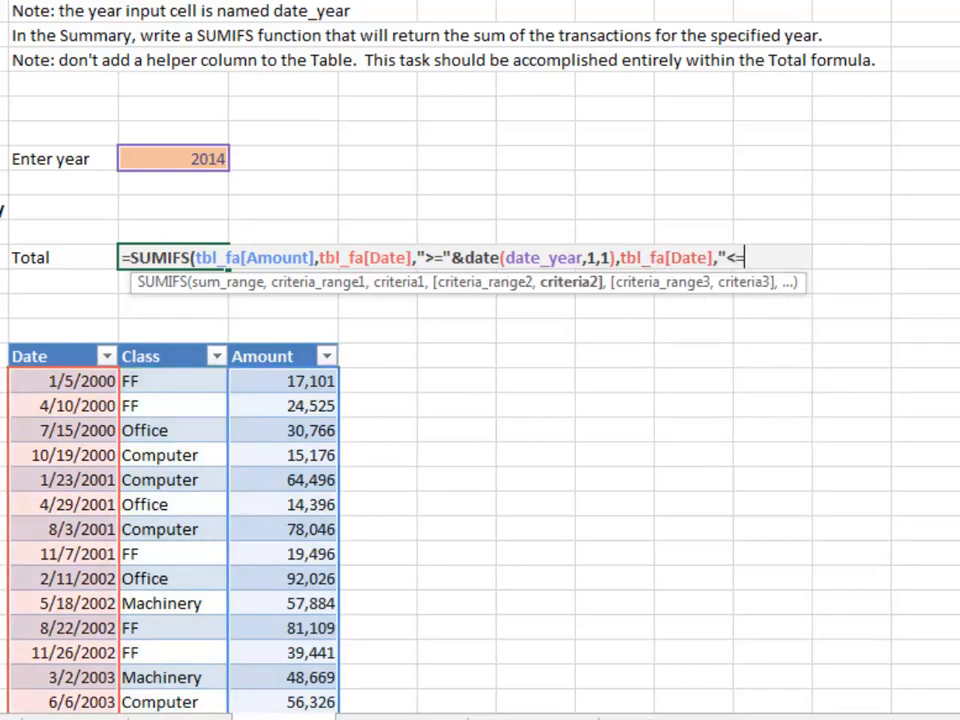
type("\"&date(")
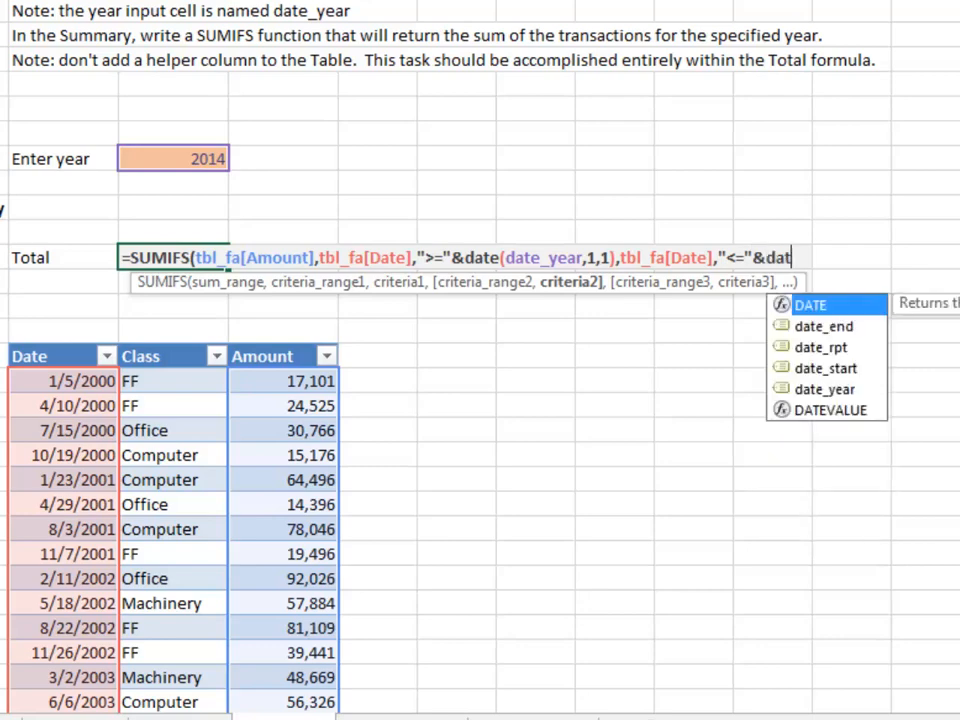
left_click(173, 159)
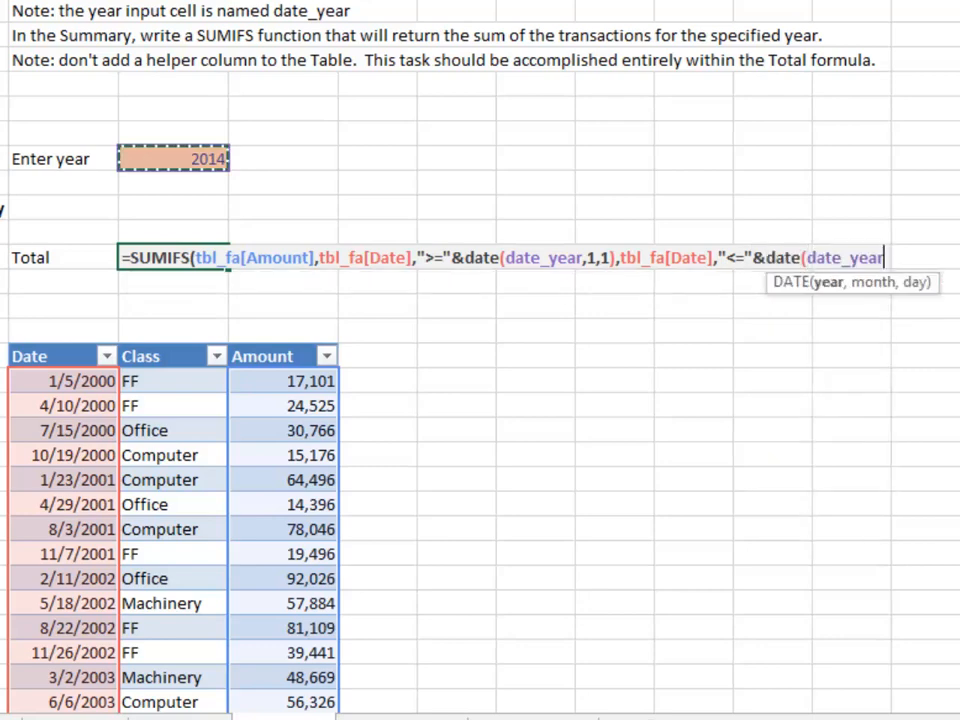
type(",")
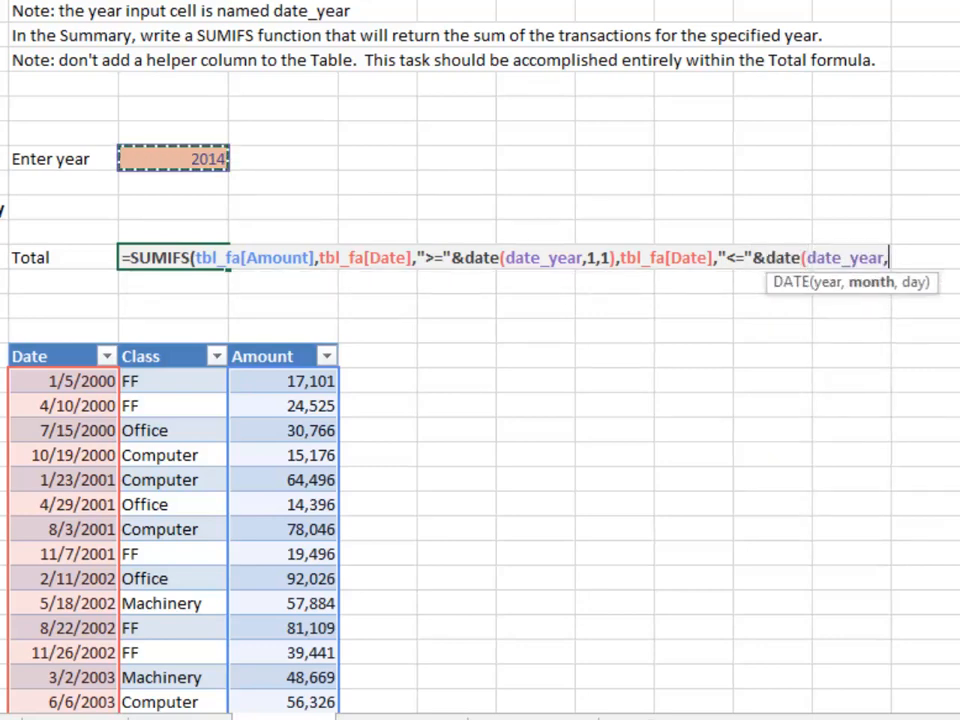
type("12")
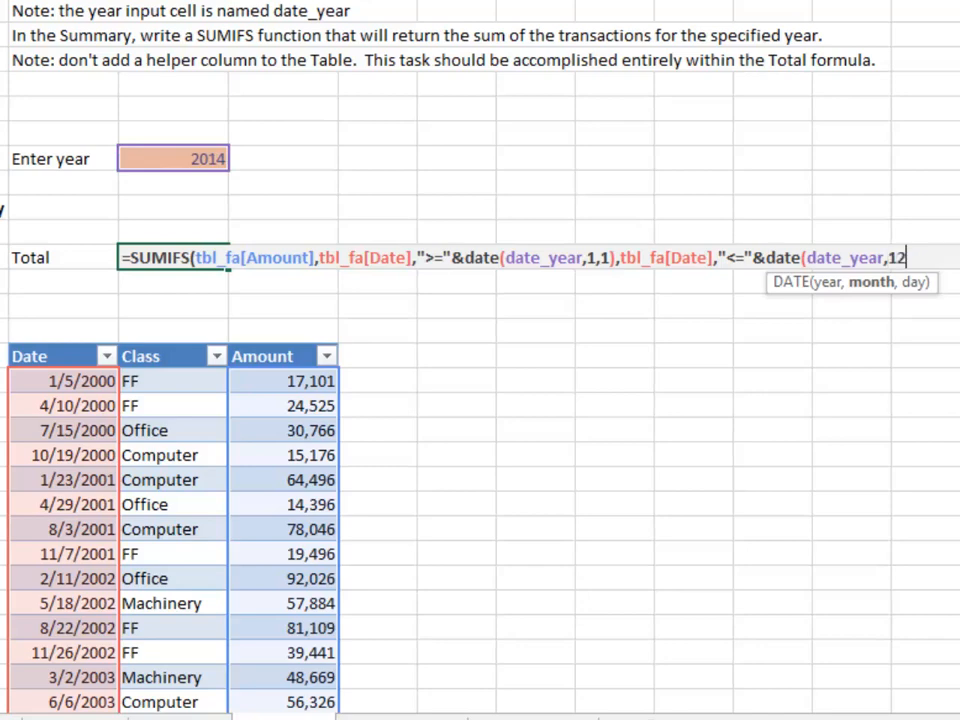
type(",31")
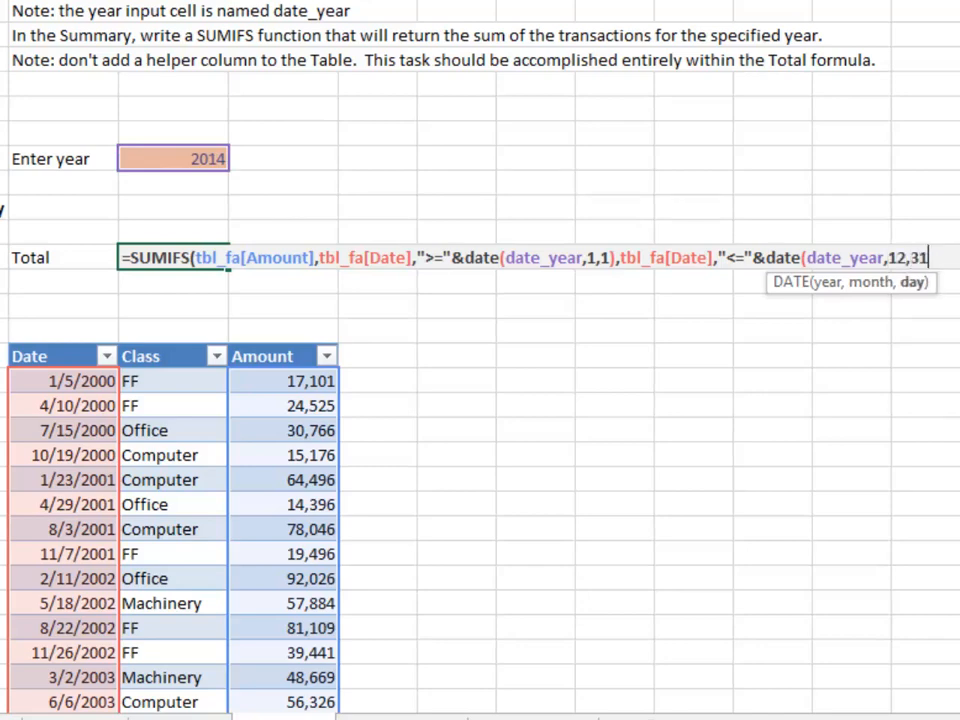
type(")")
key("Return")
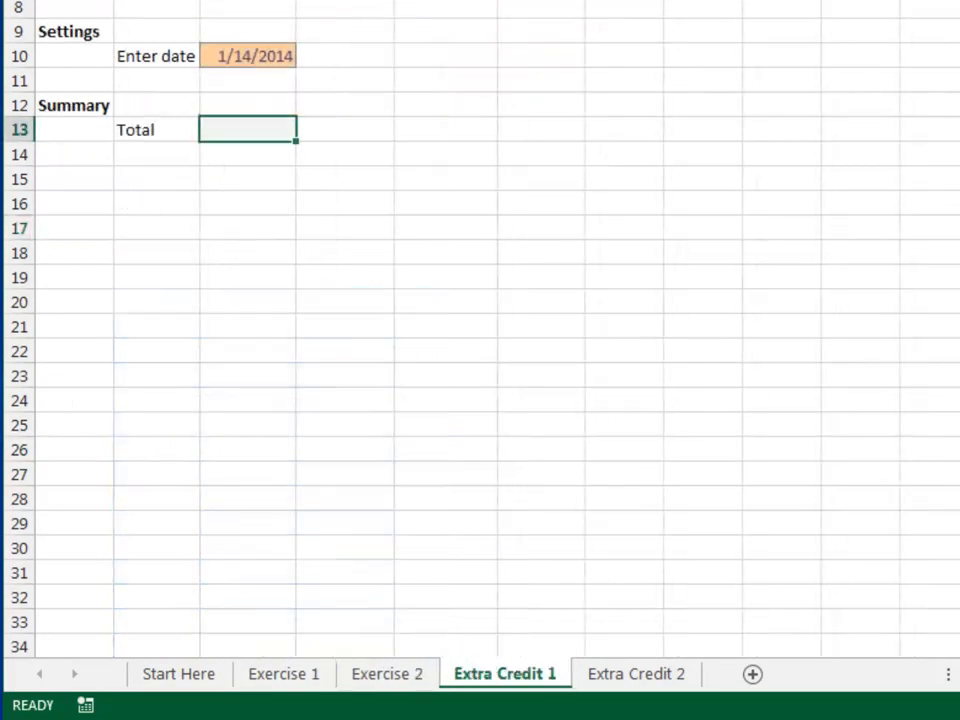
Step: Begin a SUMIFS formula in the Total cell of the Extra Credit 1 sheet with tbl_data[Amount] as the sum range
type("=sumi")
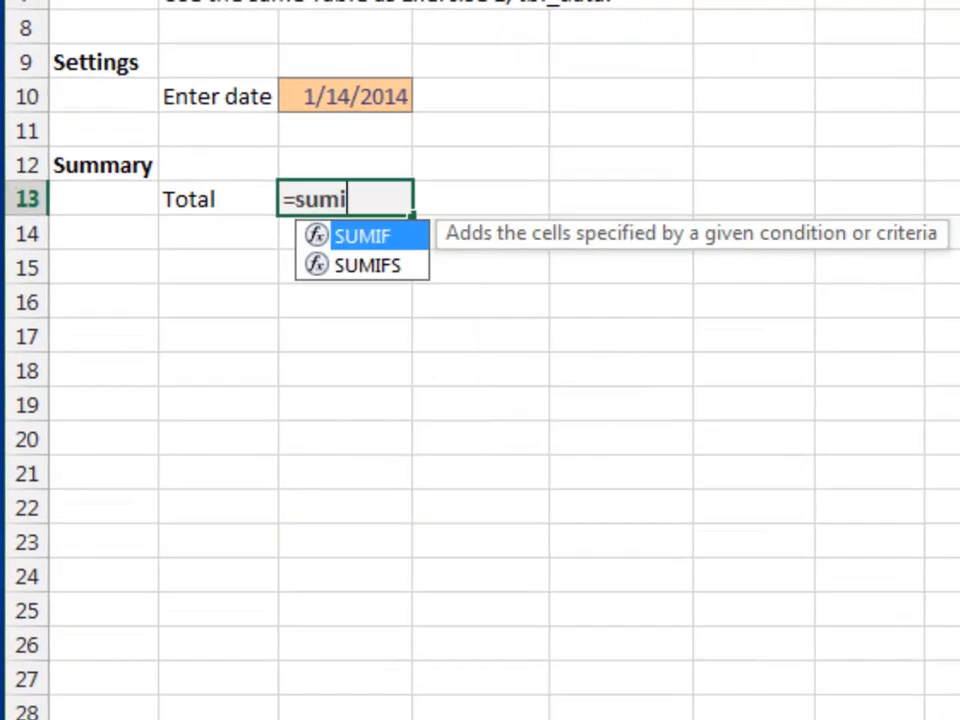
key("Down")
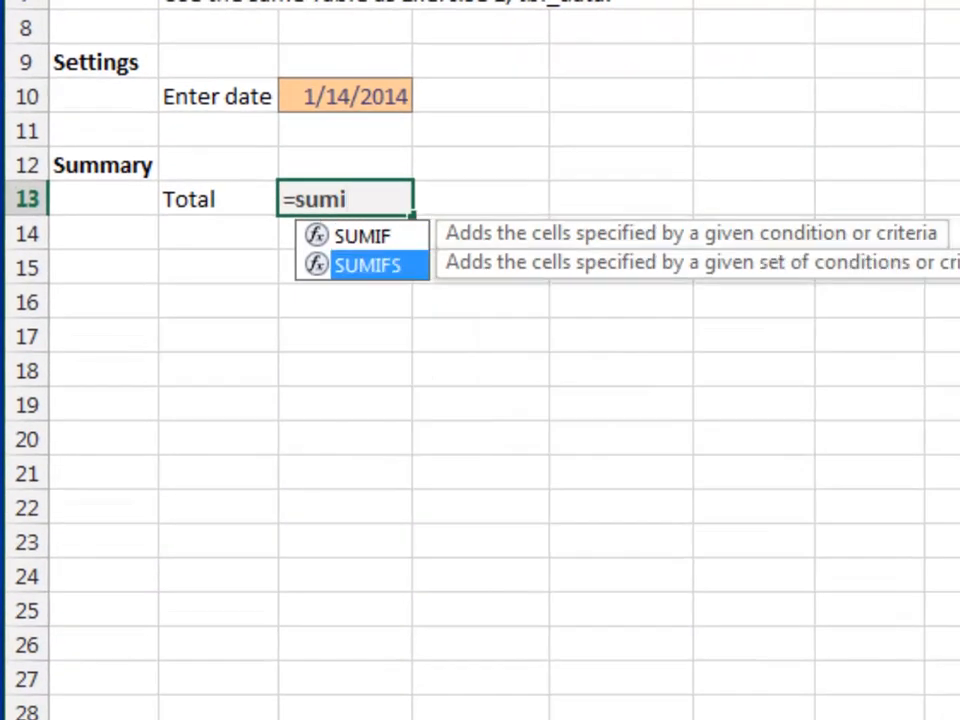
key("Tab")
type("tbl")
key("Tab")
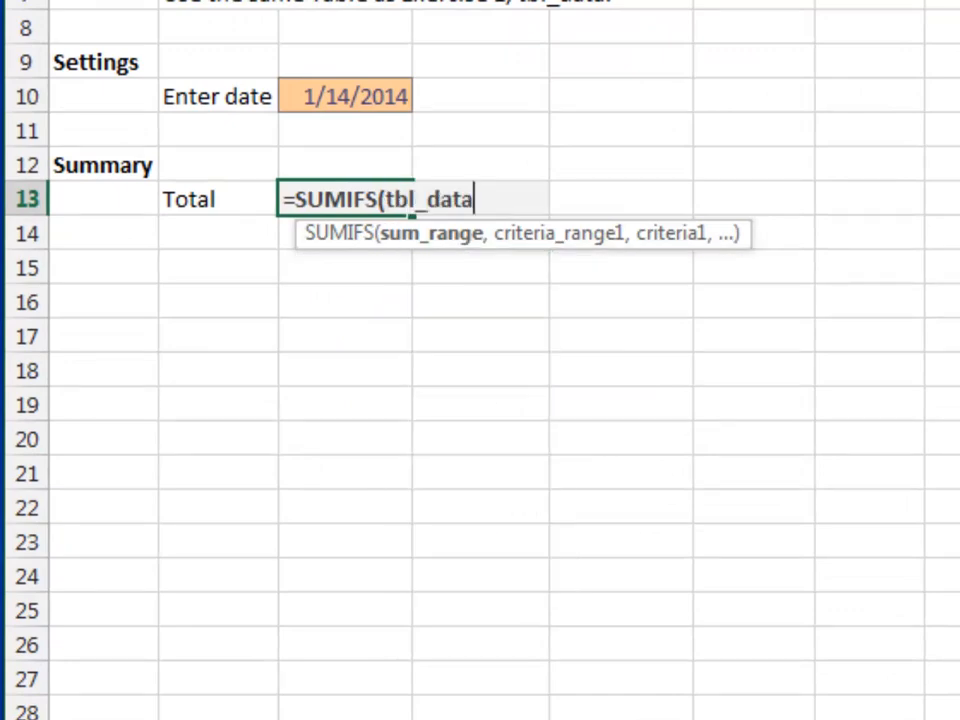
type("[")
key("Down")
key("Down")
key("Down")
key("Down")
key("Tab")
Step: Close the sum range reference and add tbl_data[Date] as the first criteria range
type("],tbl")
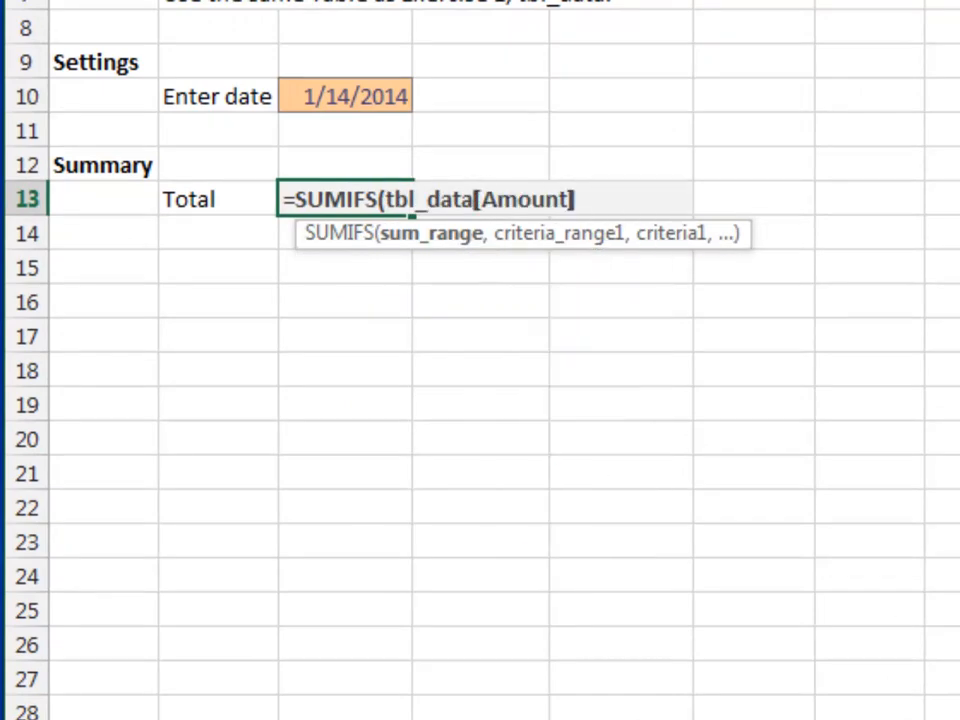
key("Tab")
type("[")
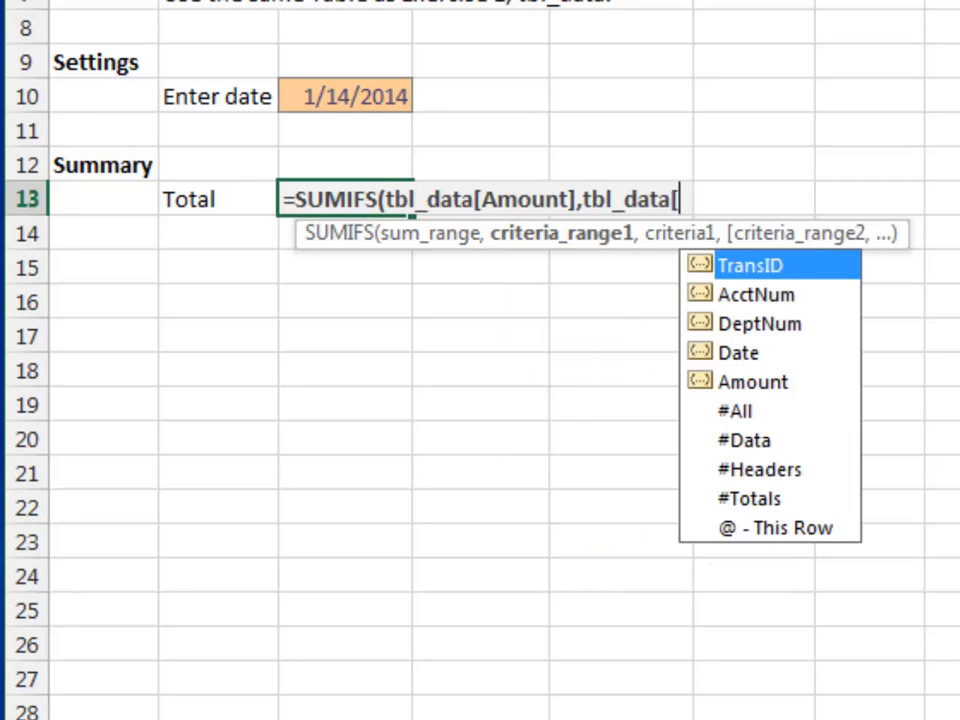
key("Down")
key("Down")
key("Down")
key("Tab")
type("],")
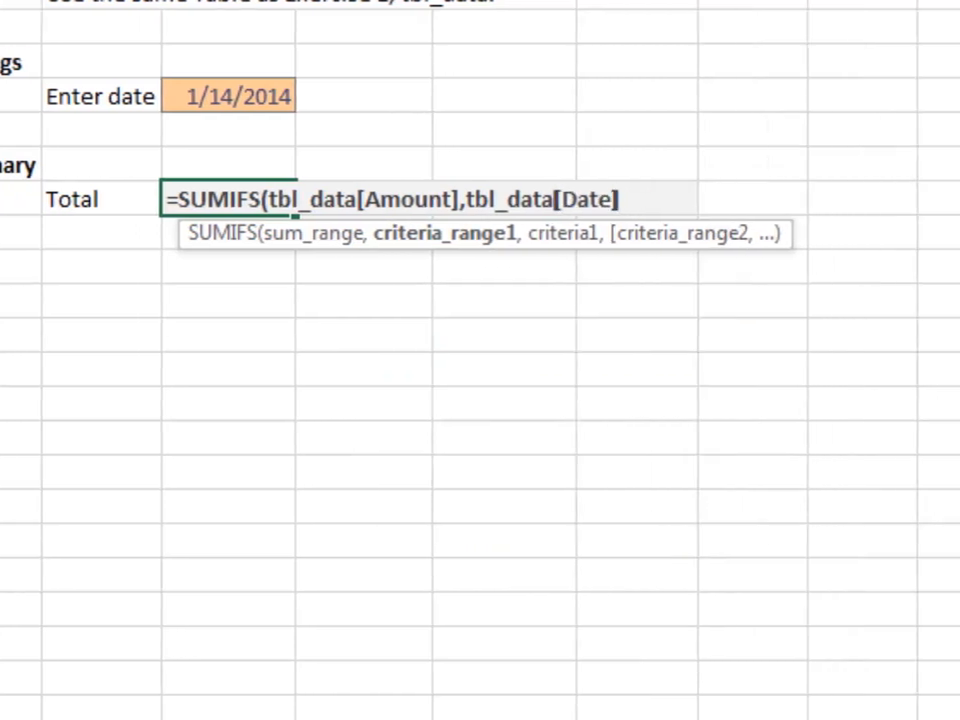
Step: Enter the first criterion as ">="&EOMONTH(C10,-1)+1, using the Enter date input cell as the start date
type("\">=")
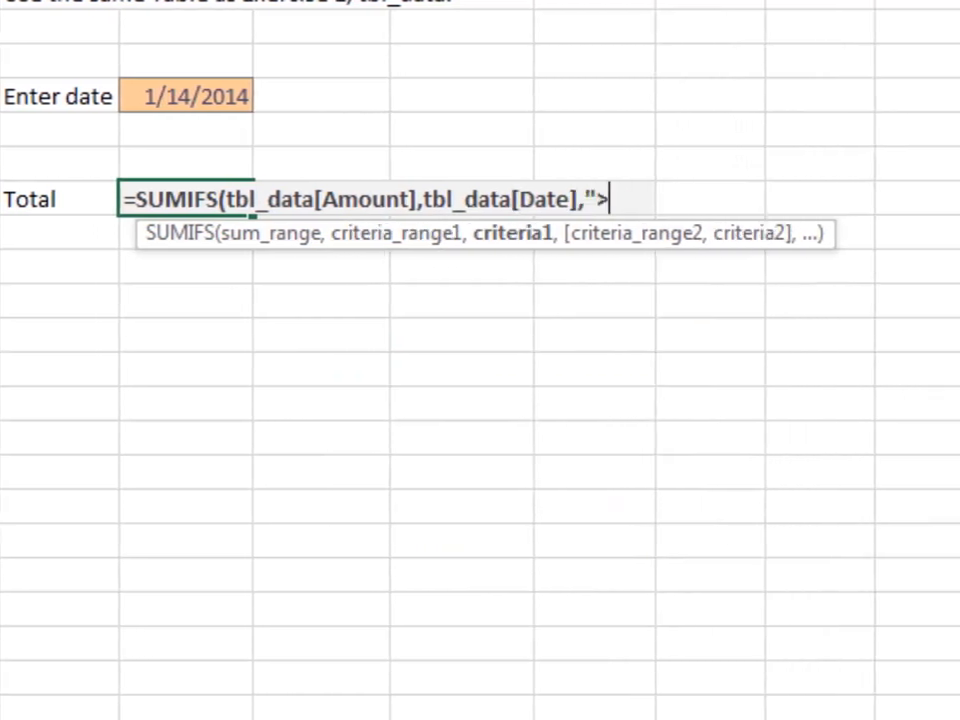
type("\"&eo")
key("Tab")
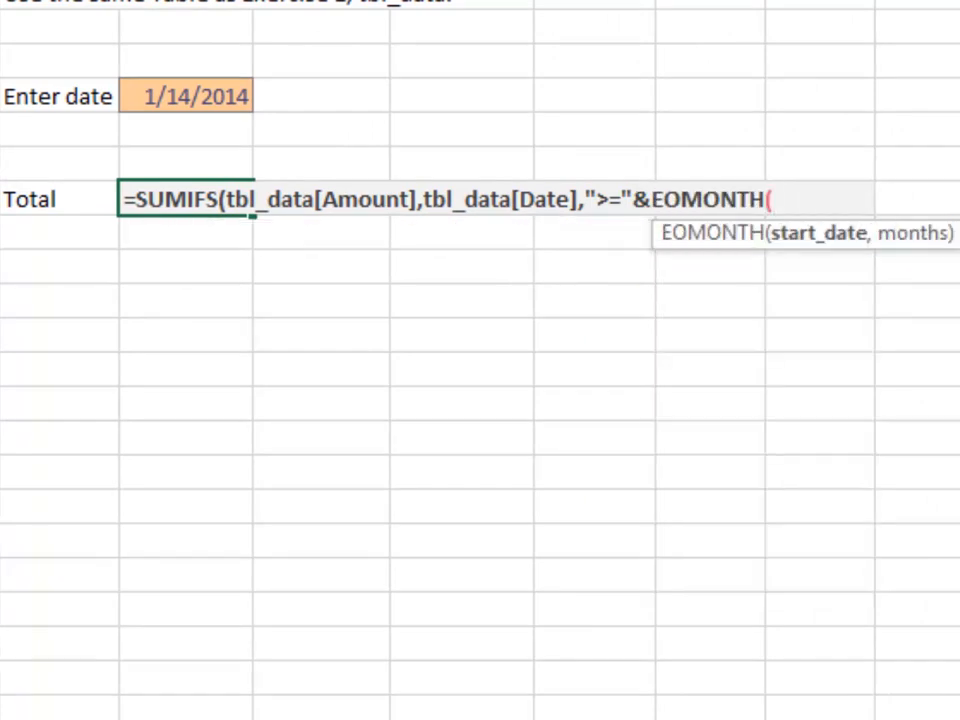
left_click(186, 96)
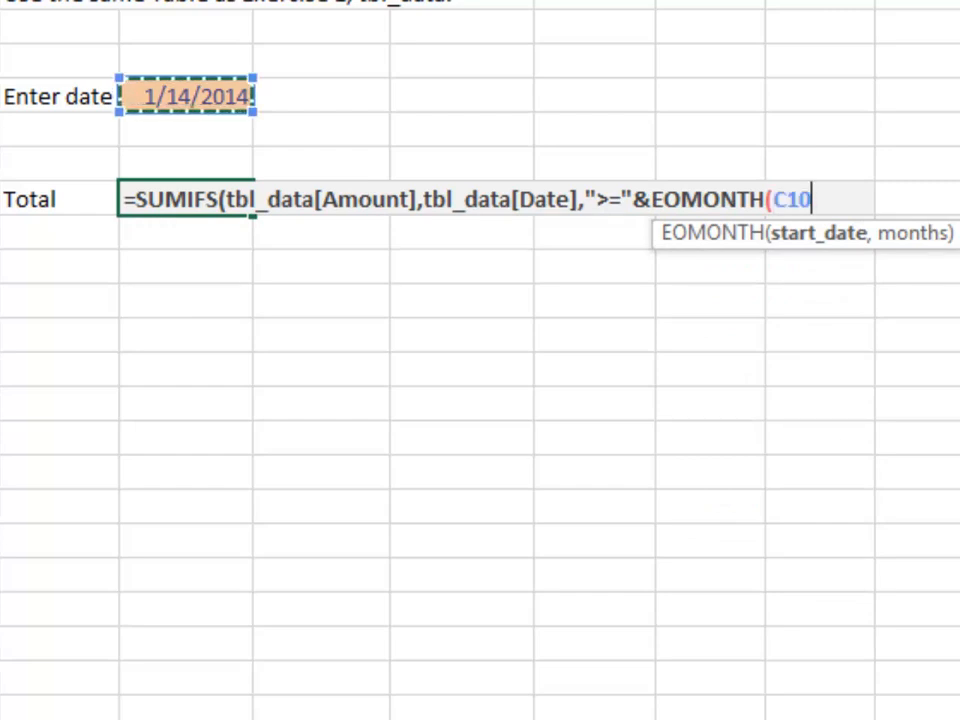
type(",")
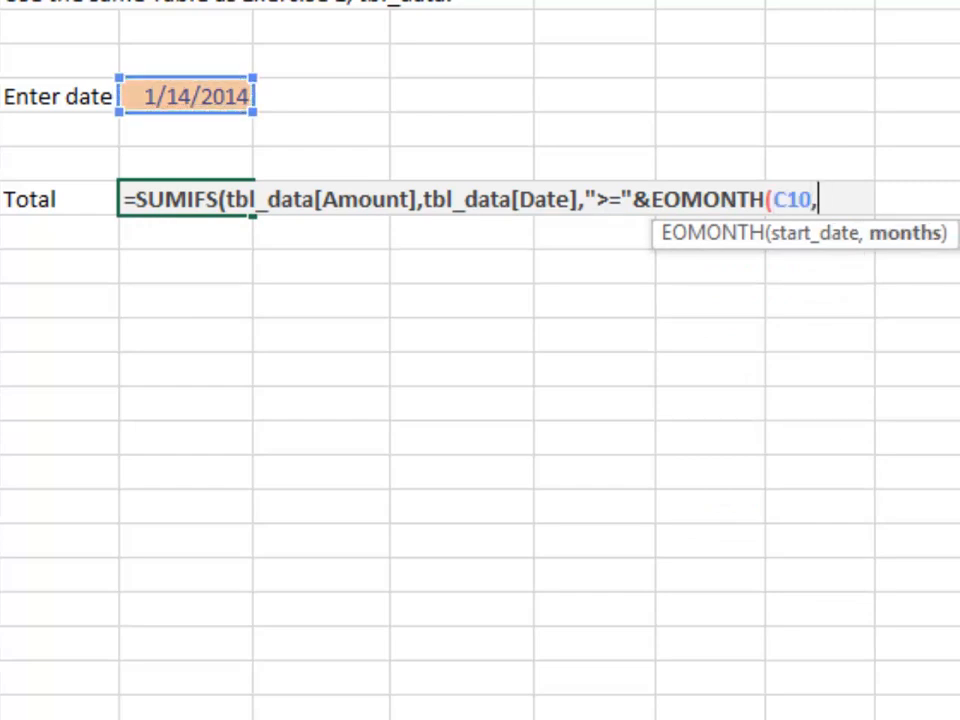
type("-1)+1")
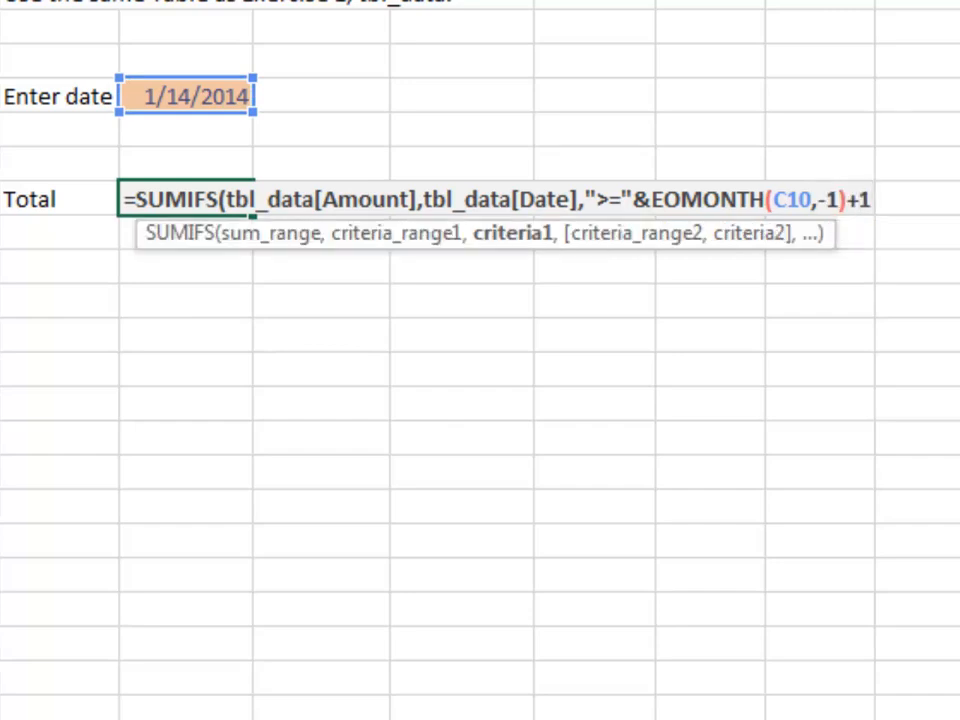
type(",")
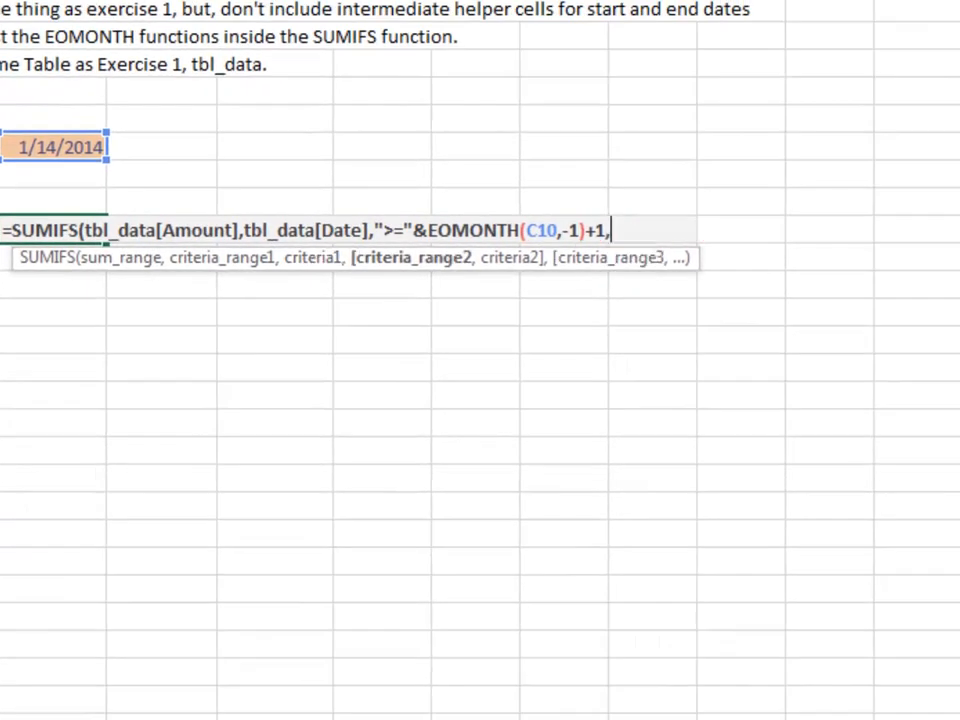
Step: Add tbl_data[Date] as the second criteria range in the Extra Credit 1 SUMIFS formula
type("tbl")
key("Tab")
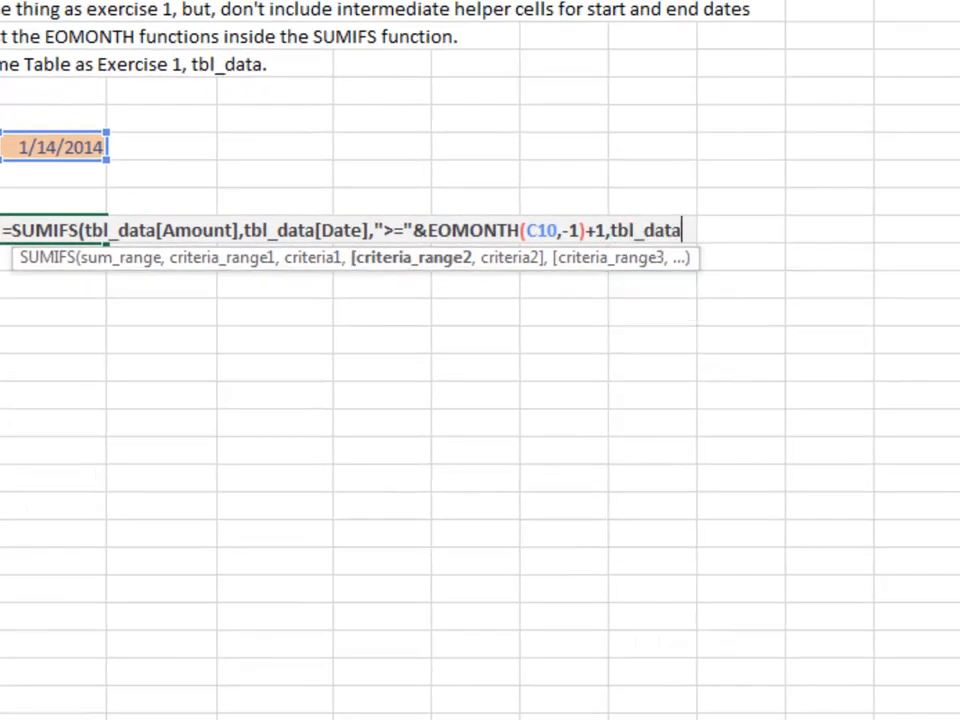
type("[")
key("Down")
key("Down")
key("Down")
key("Tab")
type("],\"<")
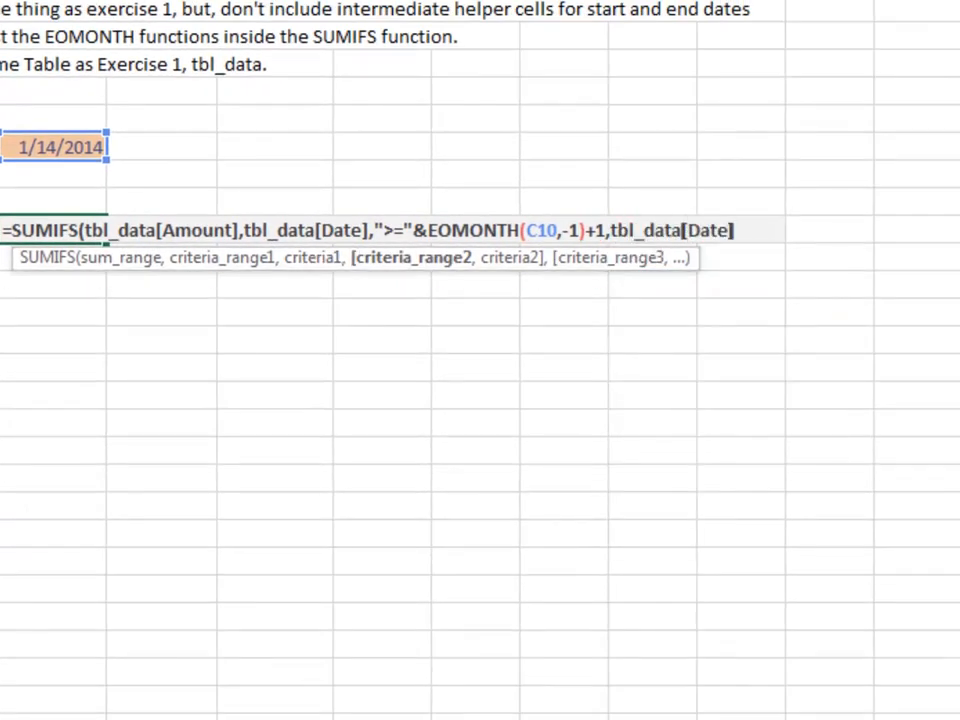
Step: Enter the second criterion as "<="&EOMONTH(C10,0) and complete the Extra Credit 1 Total formula
type("=\"&eo")
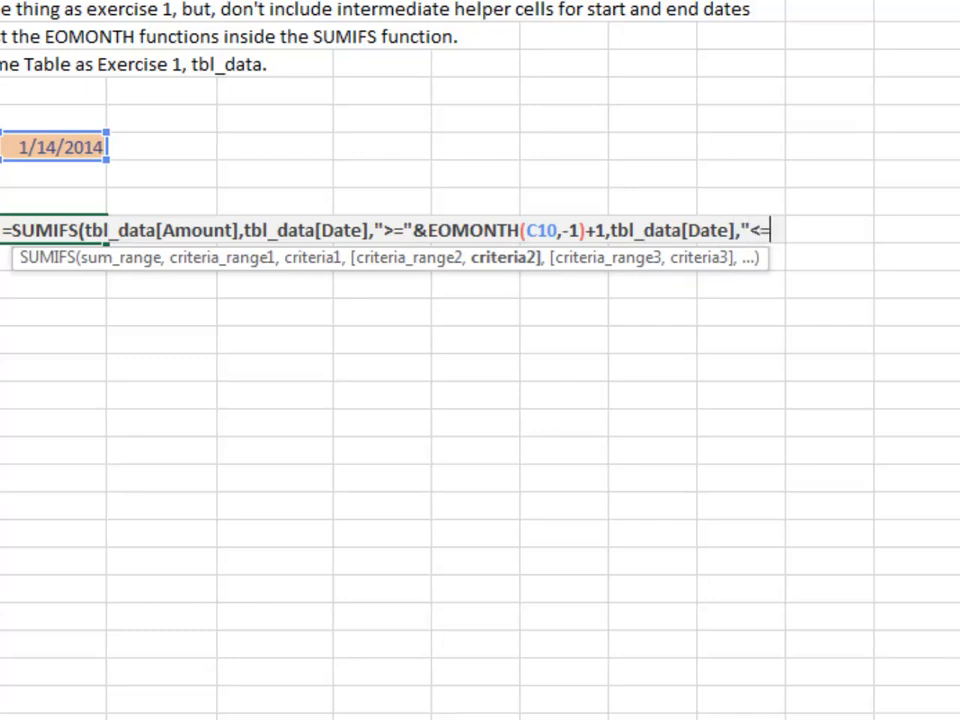
key("Tab")
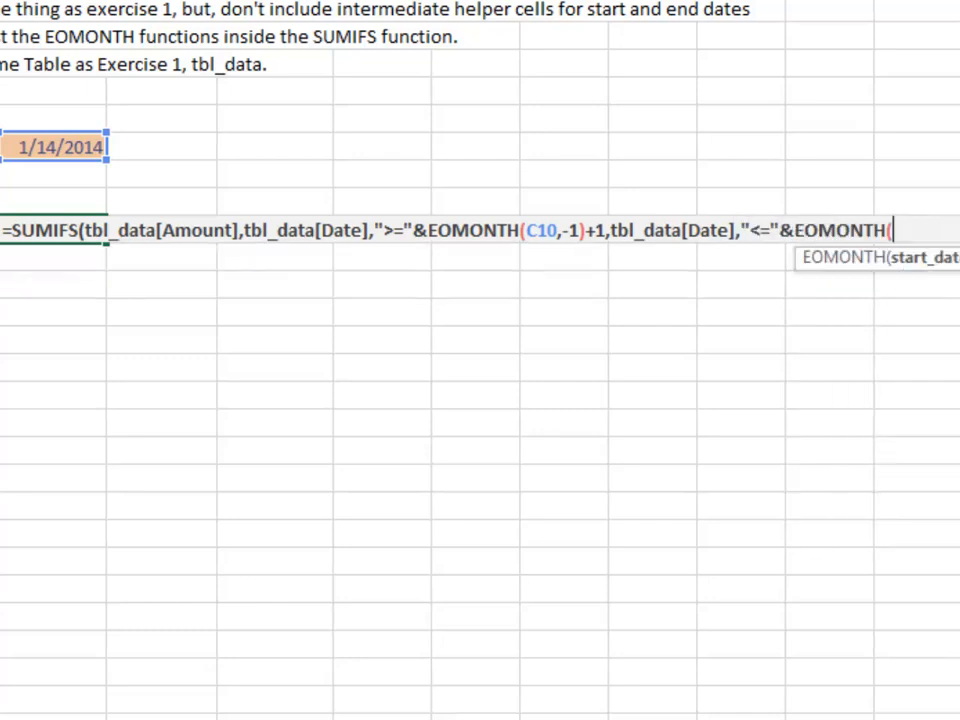
key("Up")
key("Up")
key("Up")
type(",0)")
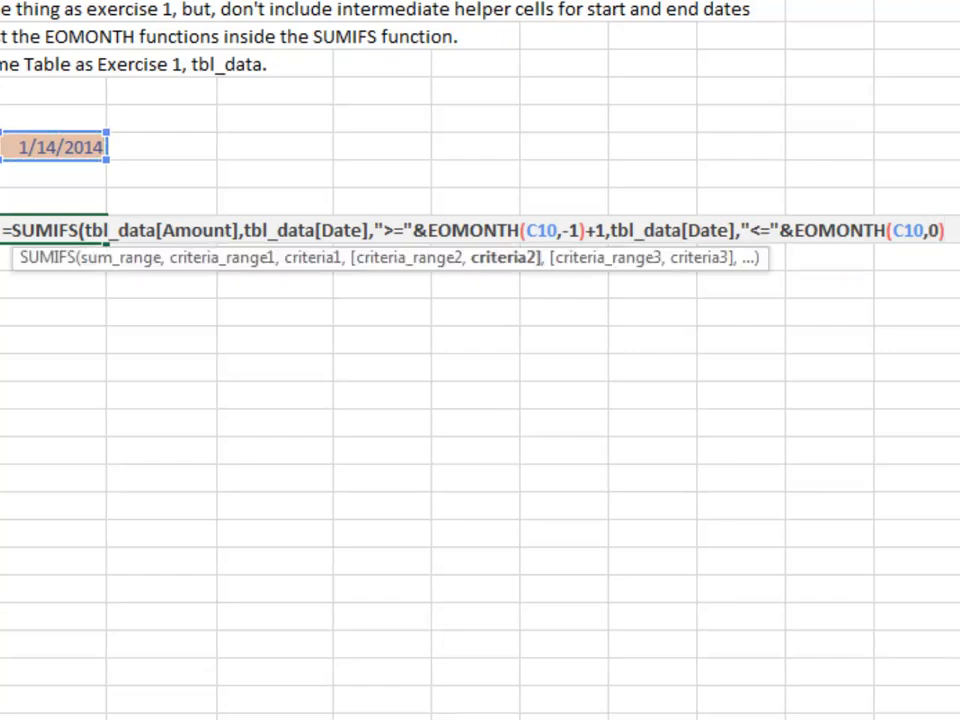
key("Return")
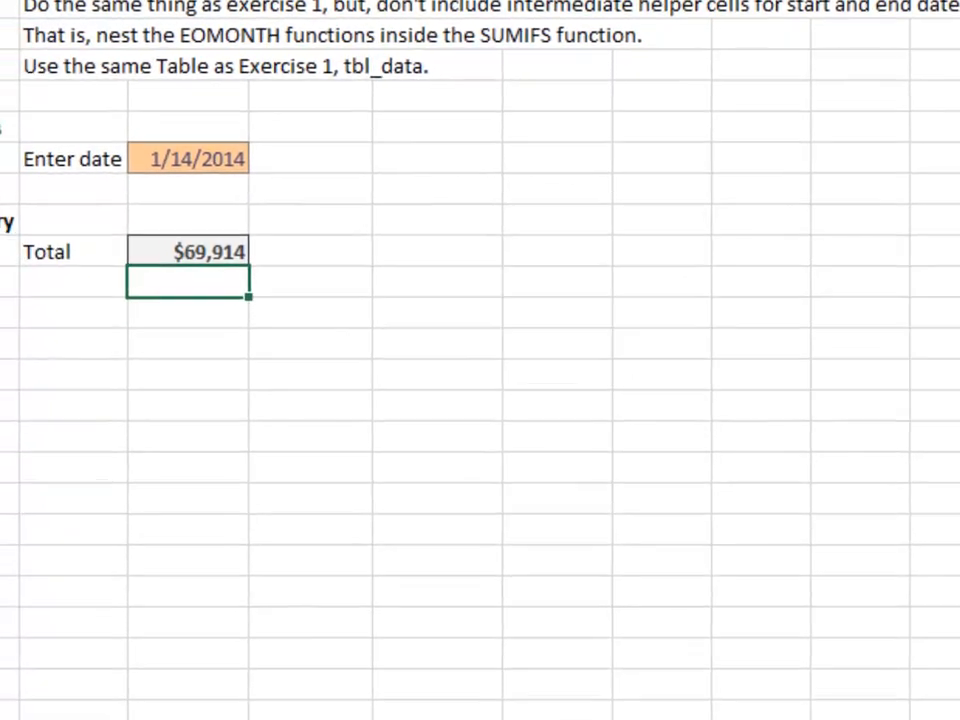
Step: Set the Enter date input cell on the Extra Credit 1 sheet to 2/1/14
key("Up")
key("Up")
key("Up")
key("Up")
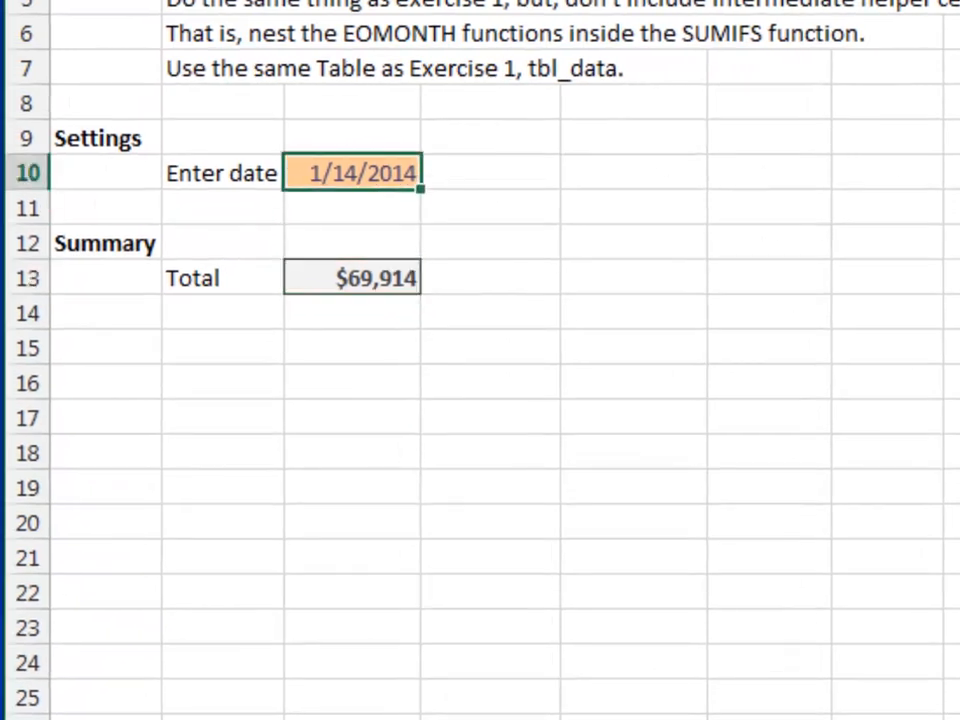
type("2/1/14")
key("Return")
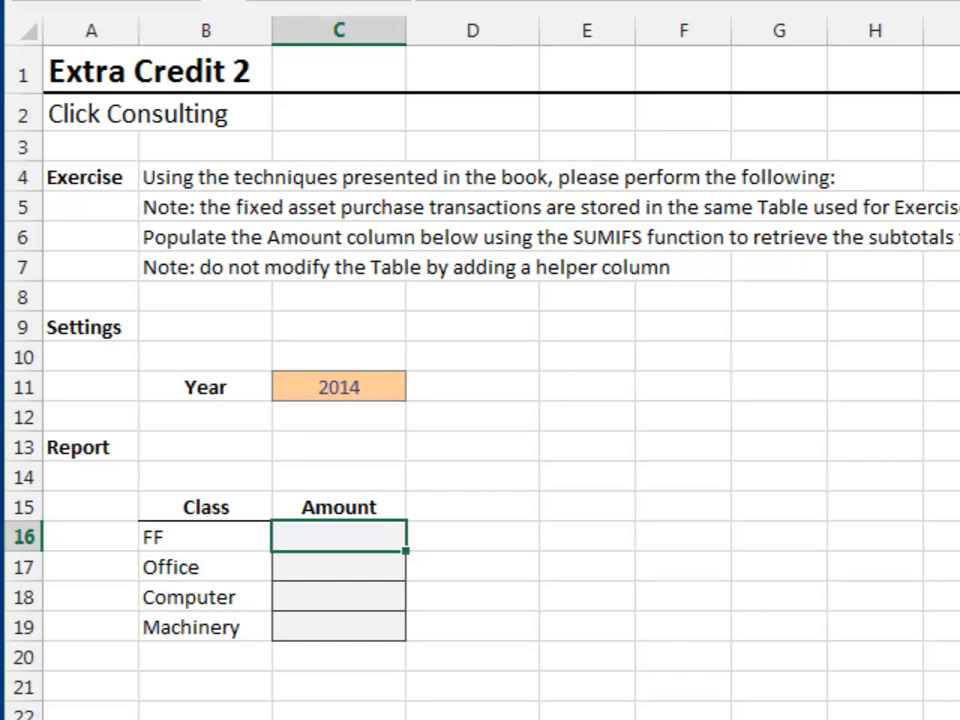
Step: Begin a SUMIFS formula in the FF Amount cell of the Extra Credit 2 sheet with tbl_fa[Amount] as the sum range
type("=sumi")
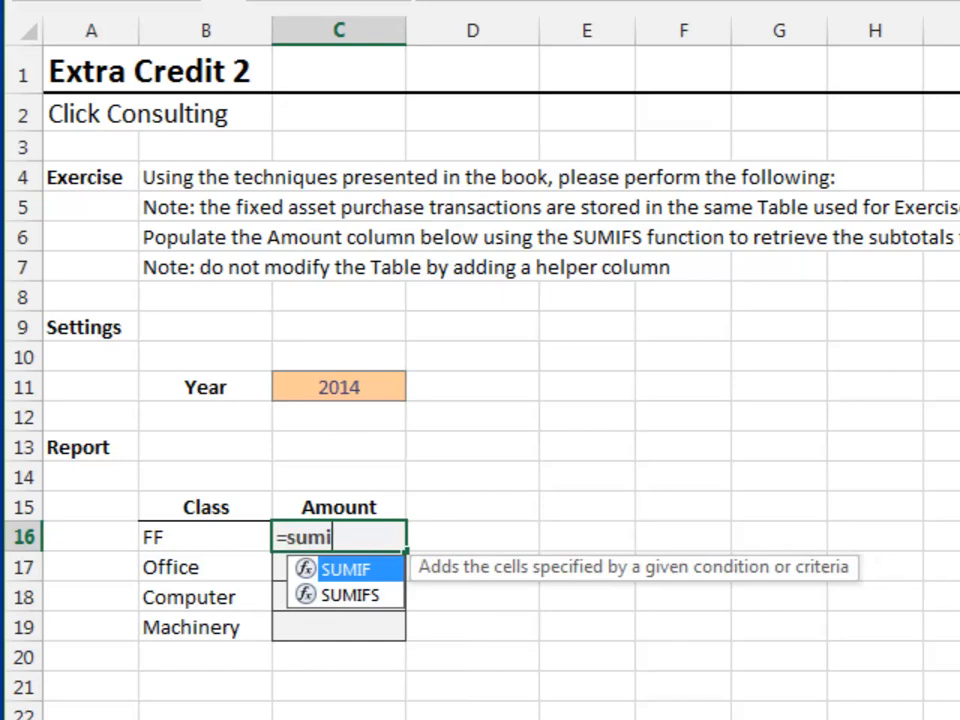
key("Down")
key("Tab")
type("tbl")
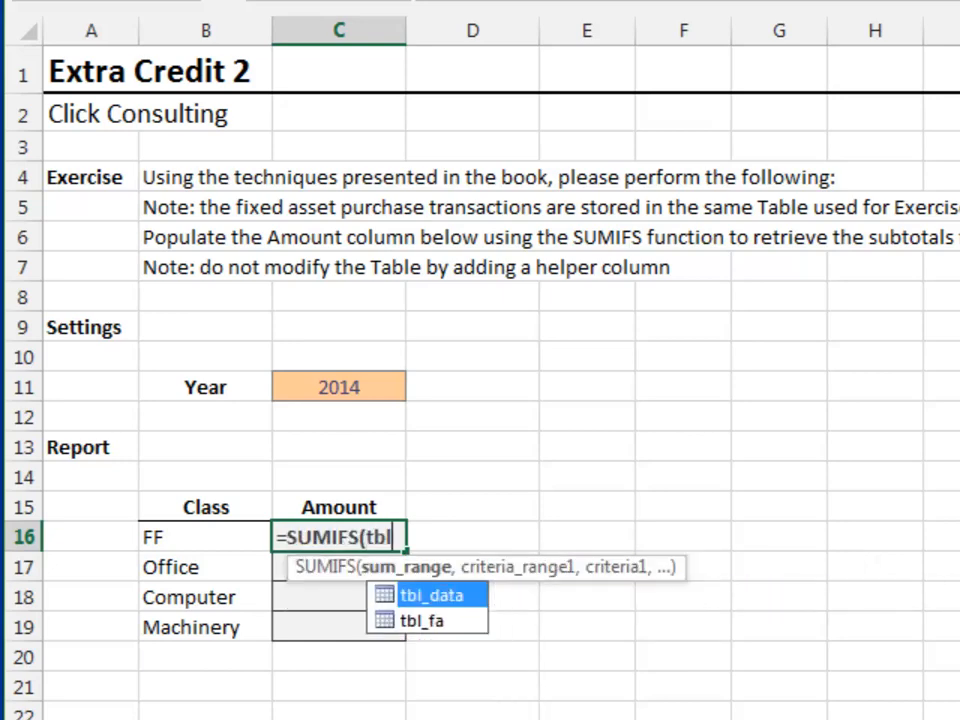
key("Down")
key("Tab")
type("[")
key("Down")
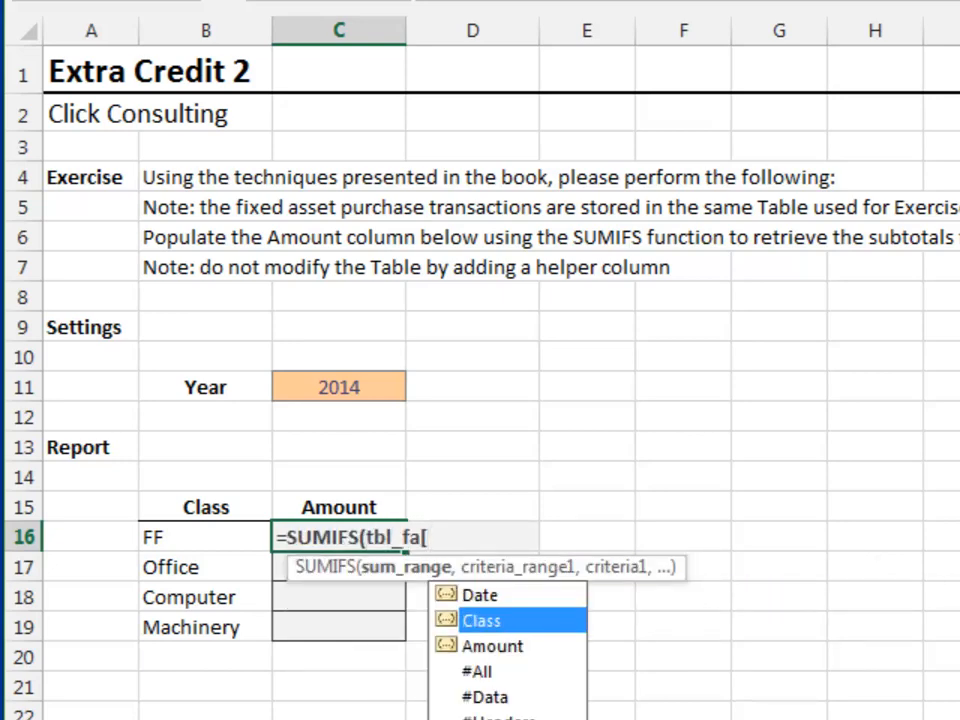
key("Down")
key("Tab")
Step: Add tbl_fa[Class] as the first criteria range with the FF class label in B16 as its criterion
type(",tbl")
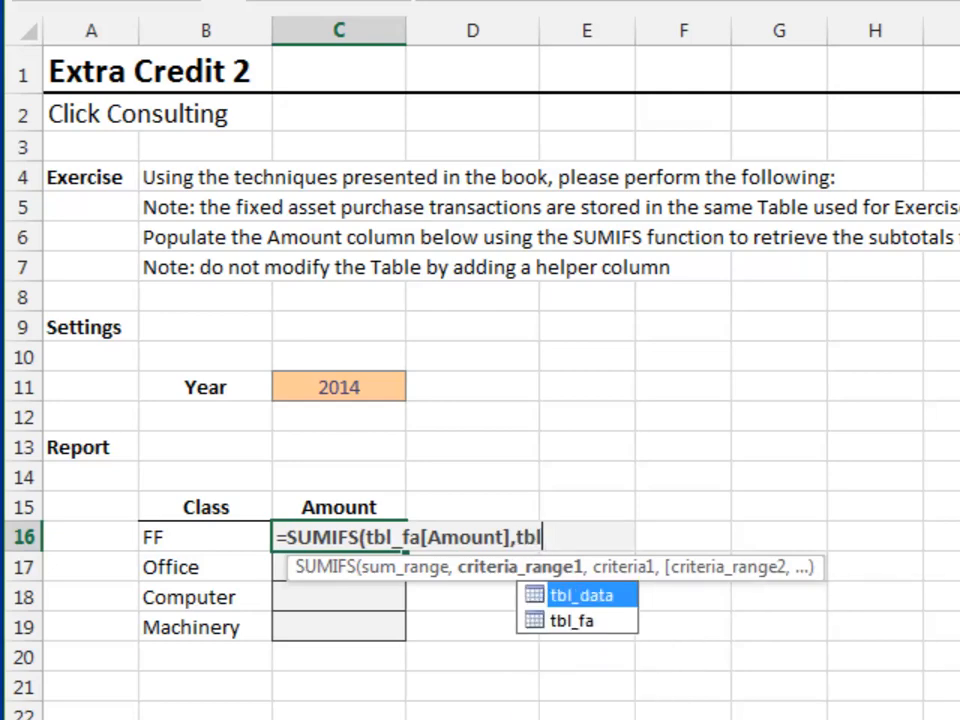
key("Down")
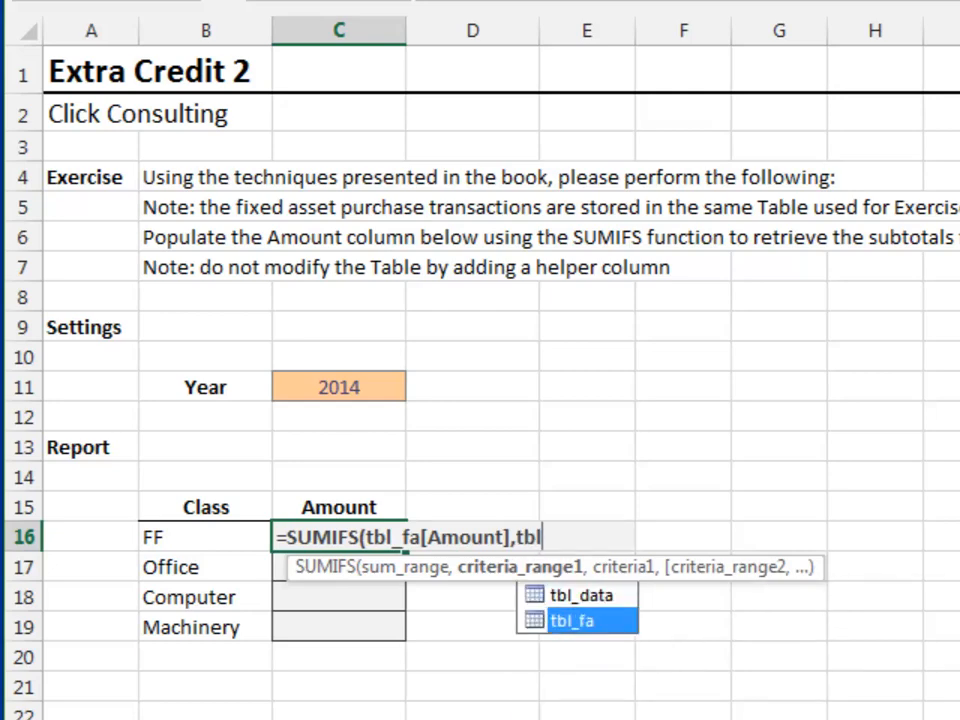
key("Tab")
type("[")
key("Down")
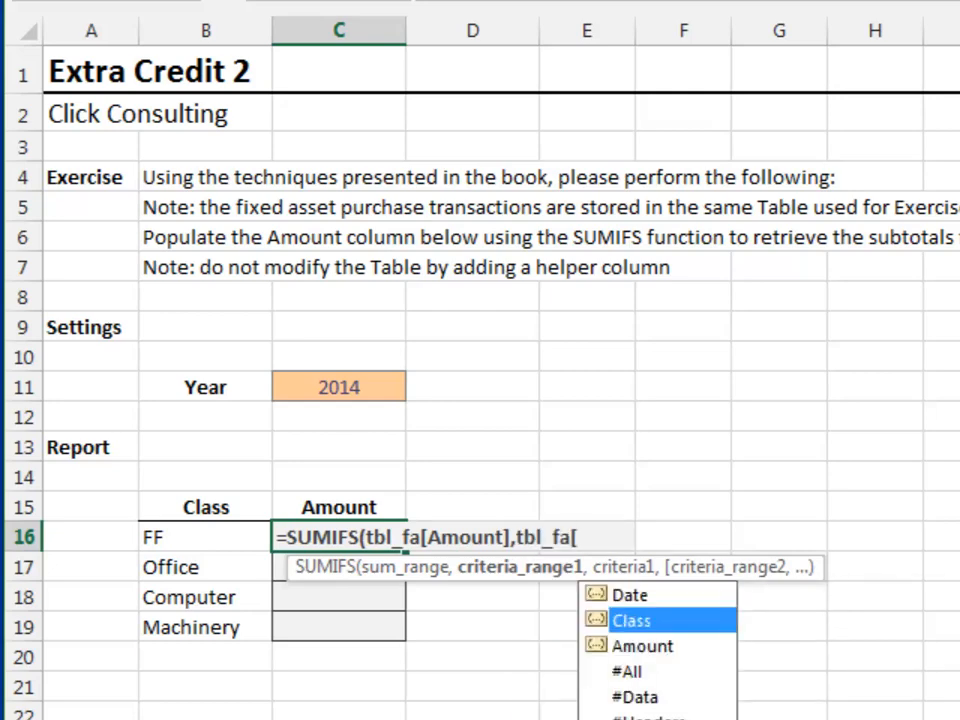
key("Tab")
type("],")
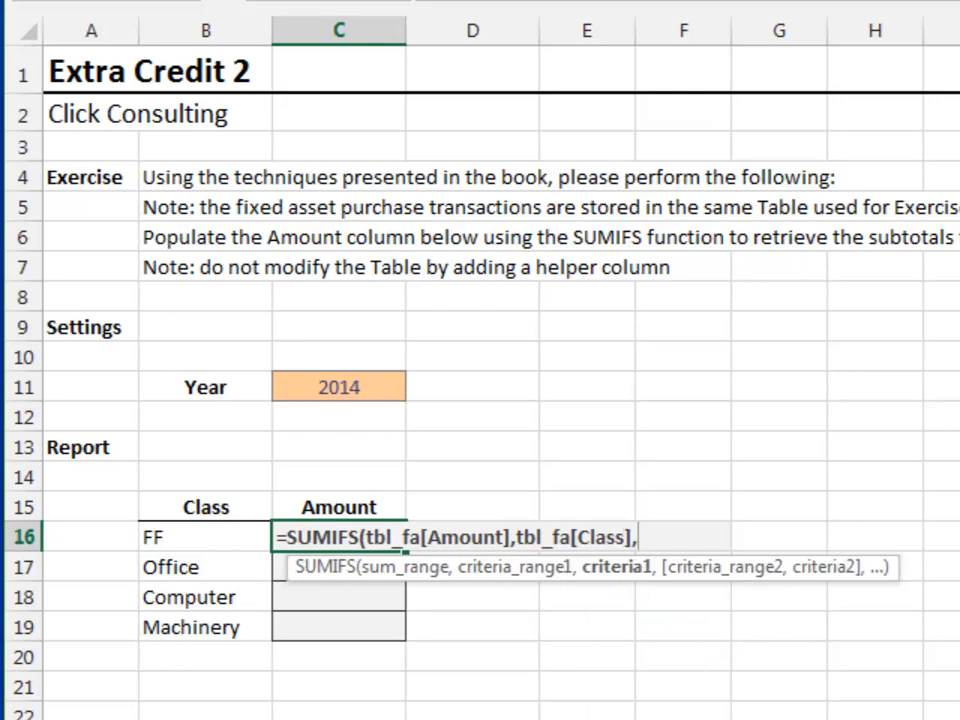
key("Left")
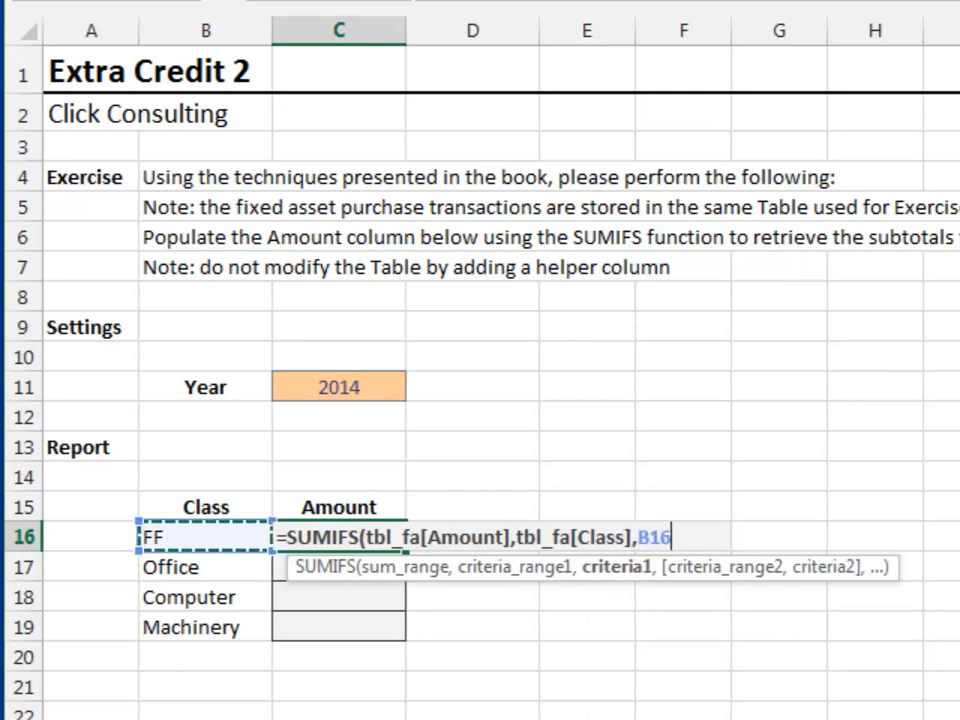
Step: Add tbl_fa[Date] as the second criteria range of the FF Amount formula
type(",tbl_fa[")
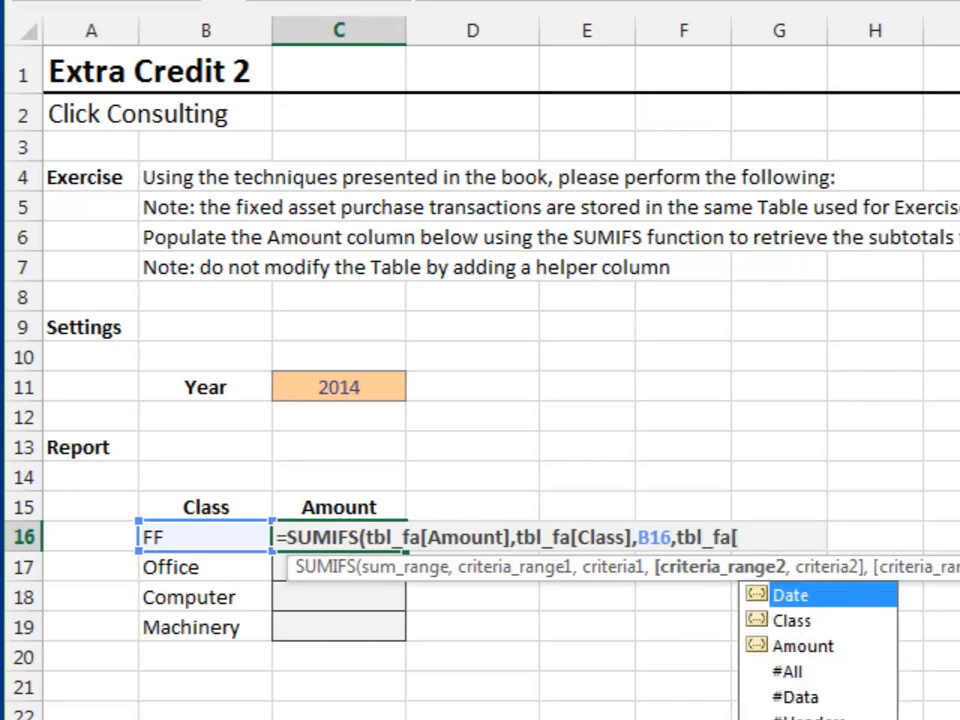
key("Tab")
type("],")
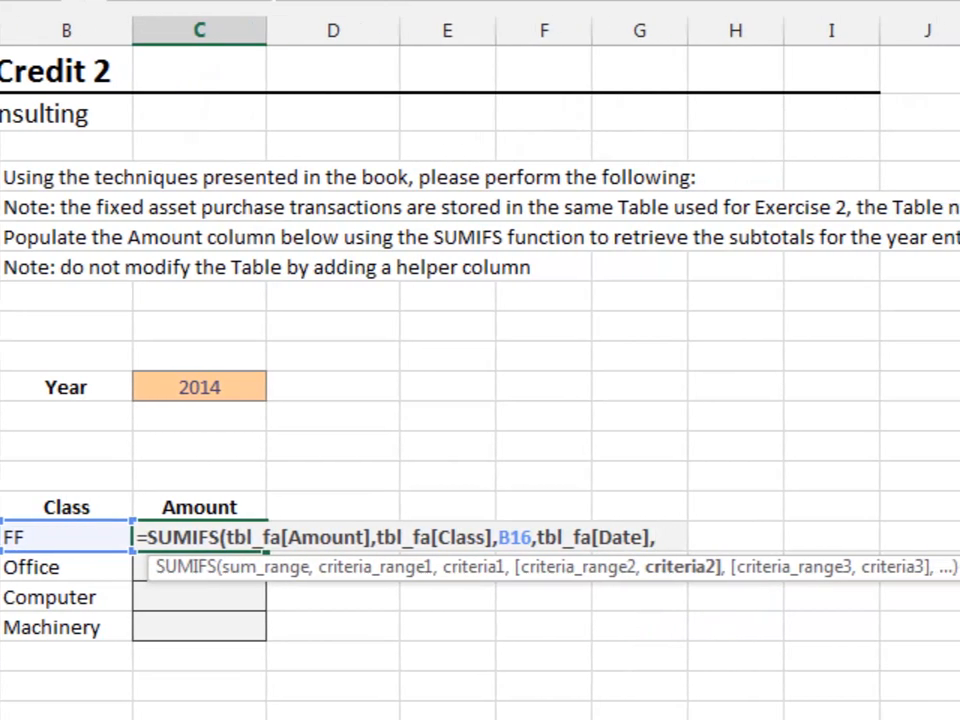
Step: Enter the second criterion as ">="&DATE(C$11,1,1), locking the row of the Year input cell reference
type("\">=\"&")
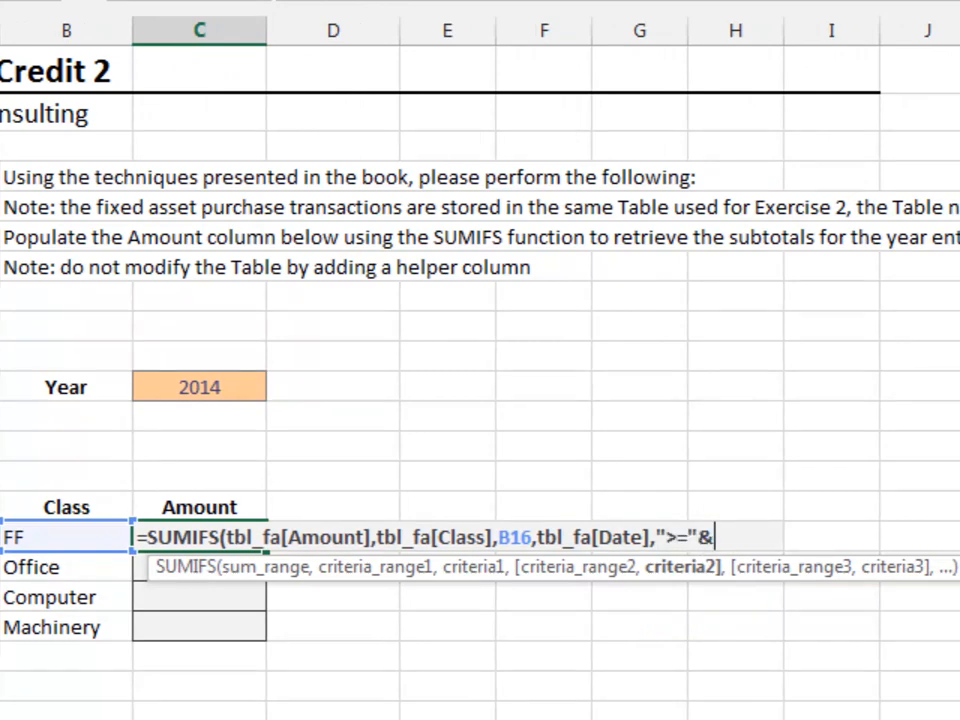
type("dat")
key("Tab")
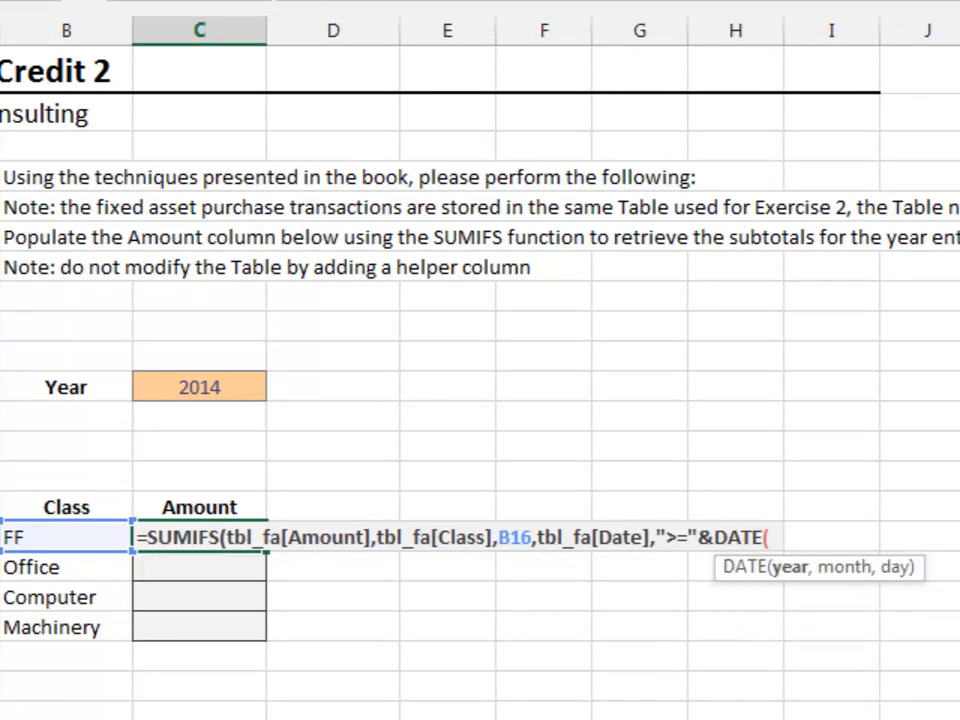
key("Up")
key("Up")
key("Up")
key("Up")
key("Up")
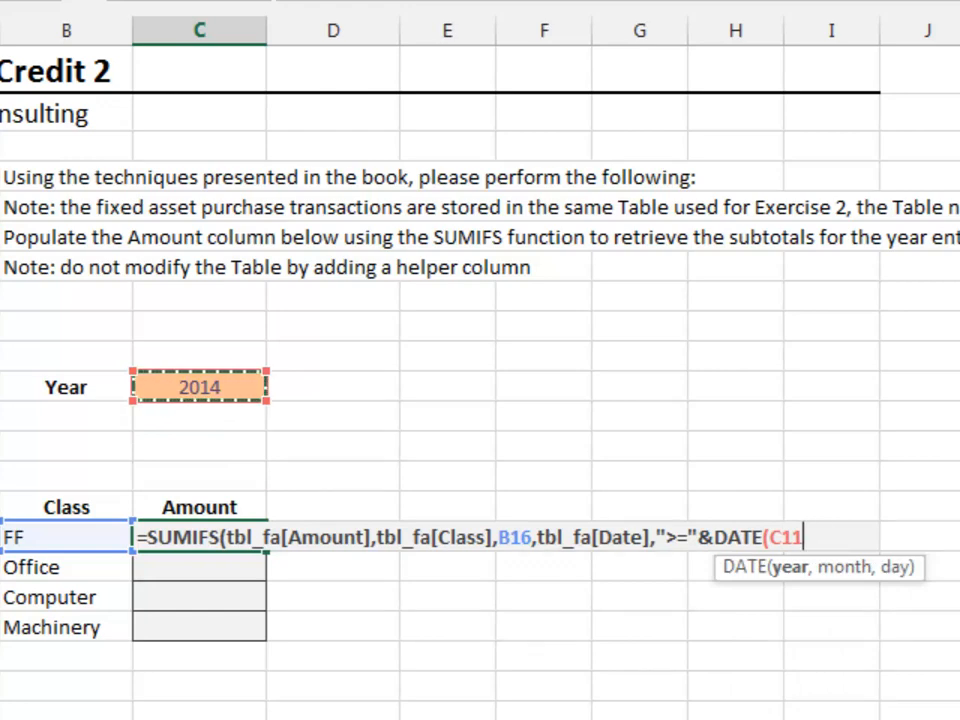
key("F4")
key("F4")
type(",")
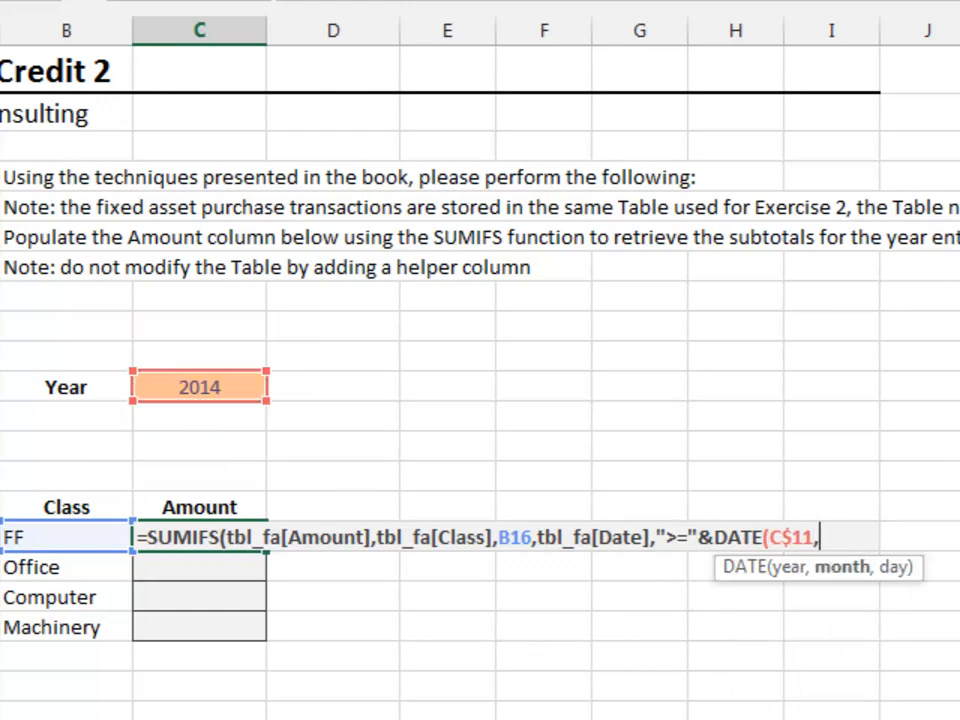
type("1")
type(",1),")
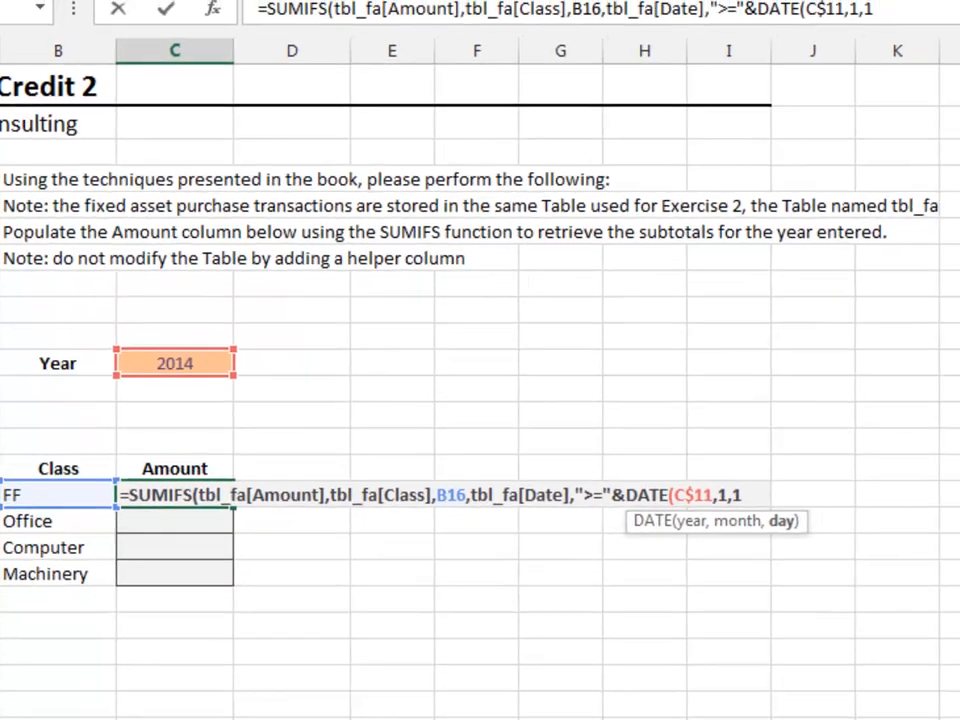
Step: Add tbl_fa[Date] again as the third criteria range of the FF Amount formula
type("tbl_fa[")
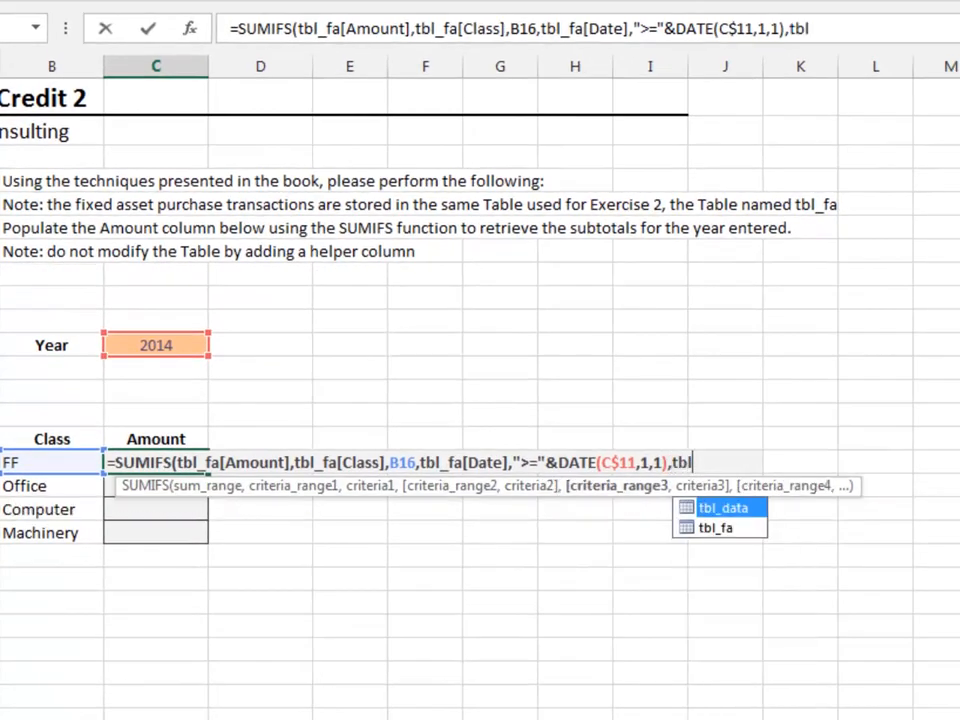
key("Tab")
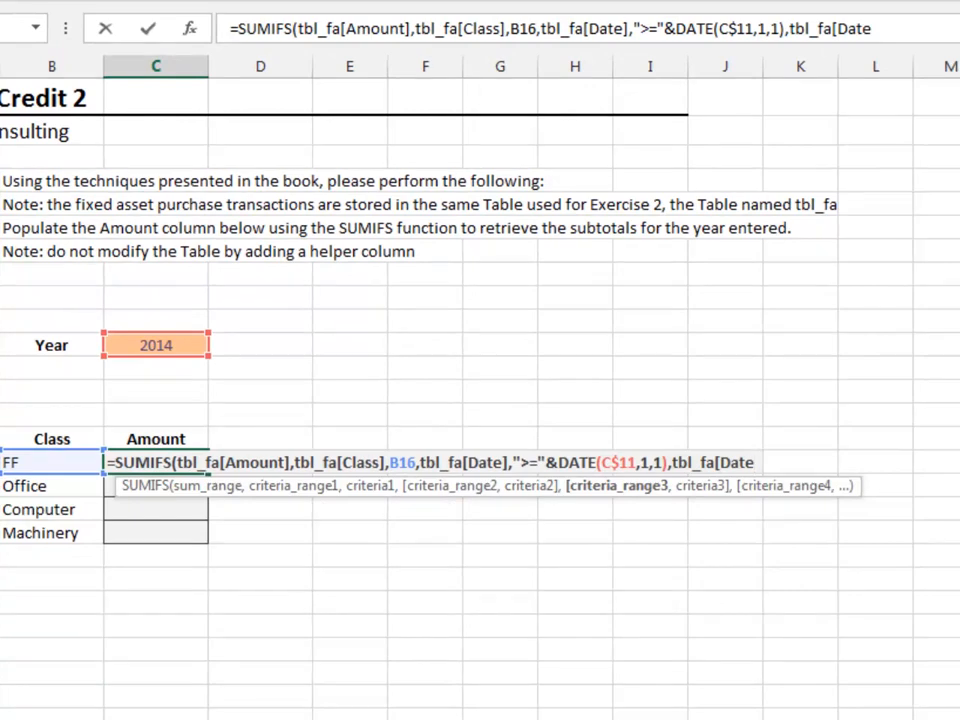
type("],")
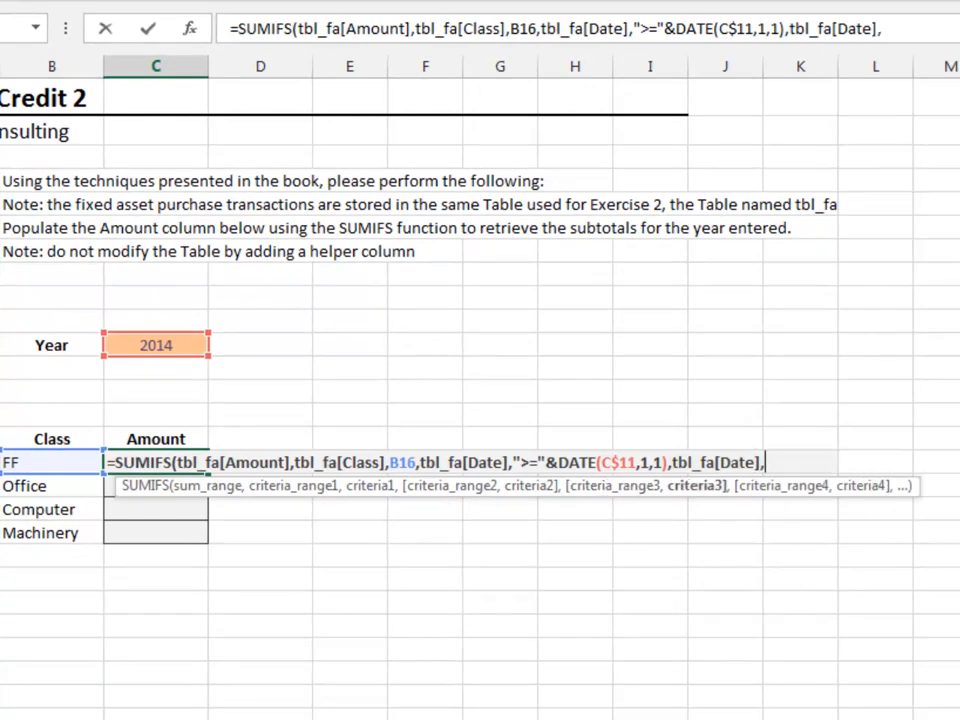
Step: Enter the third criterion as "<="&DATE(C$11,12,31) with the Year cell's row locked, and complete the FF Amount formula
type("\"<=\"&")
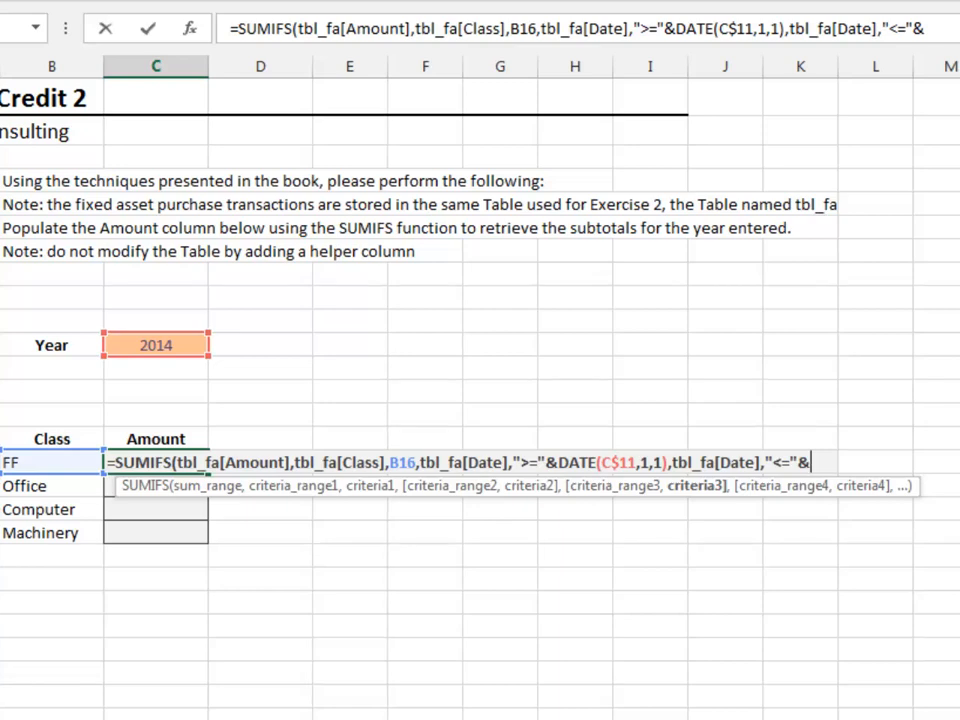
type("date")
key("Tab")
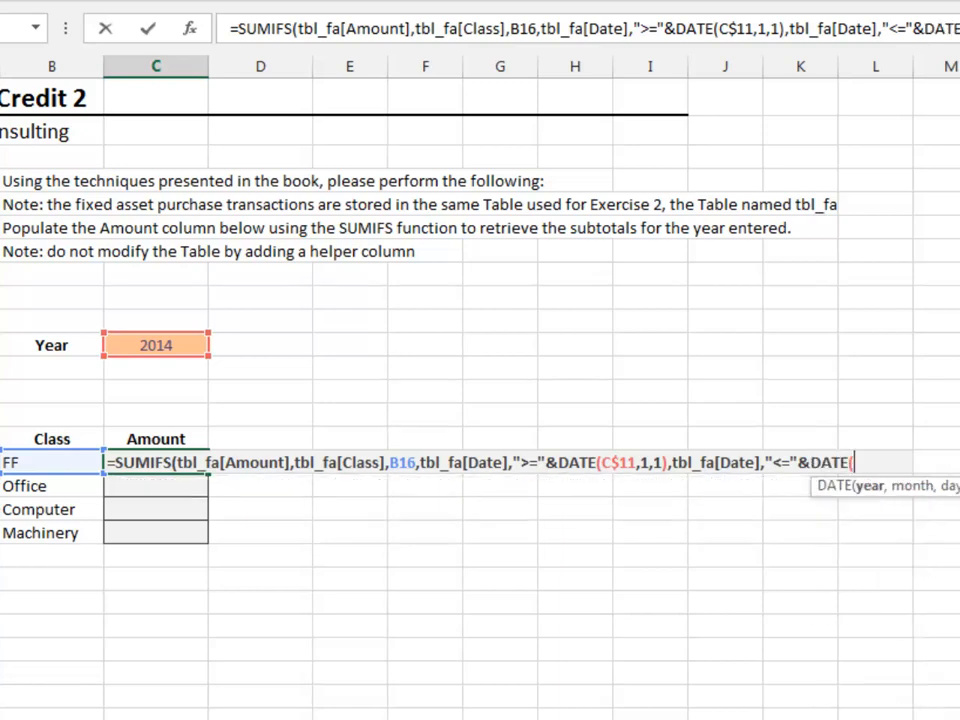
key("Up")
key("Up")
key("Up")
key("Up")
key("Up")
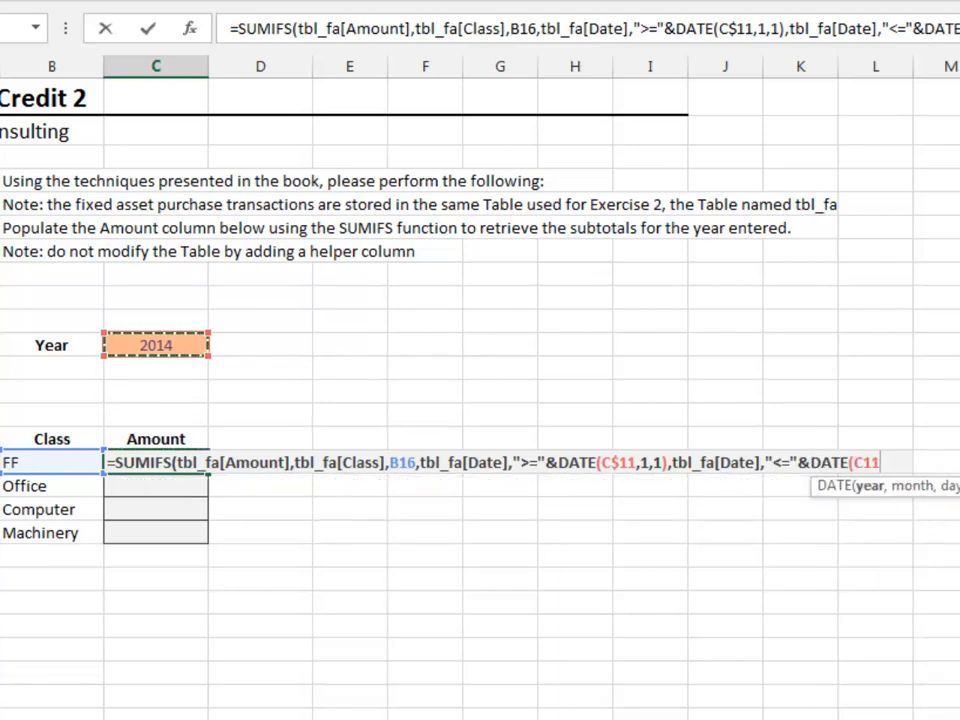
key("F4")
key("F4")
type(",")
type("12")
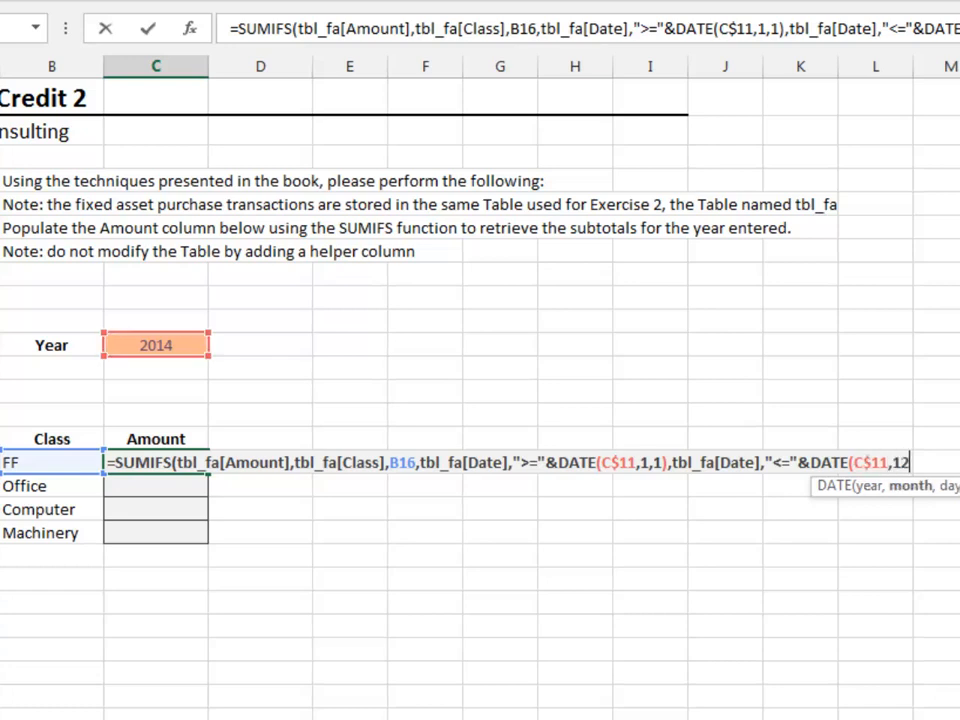
type(",31")
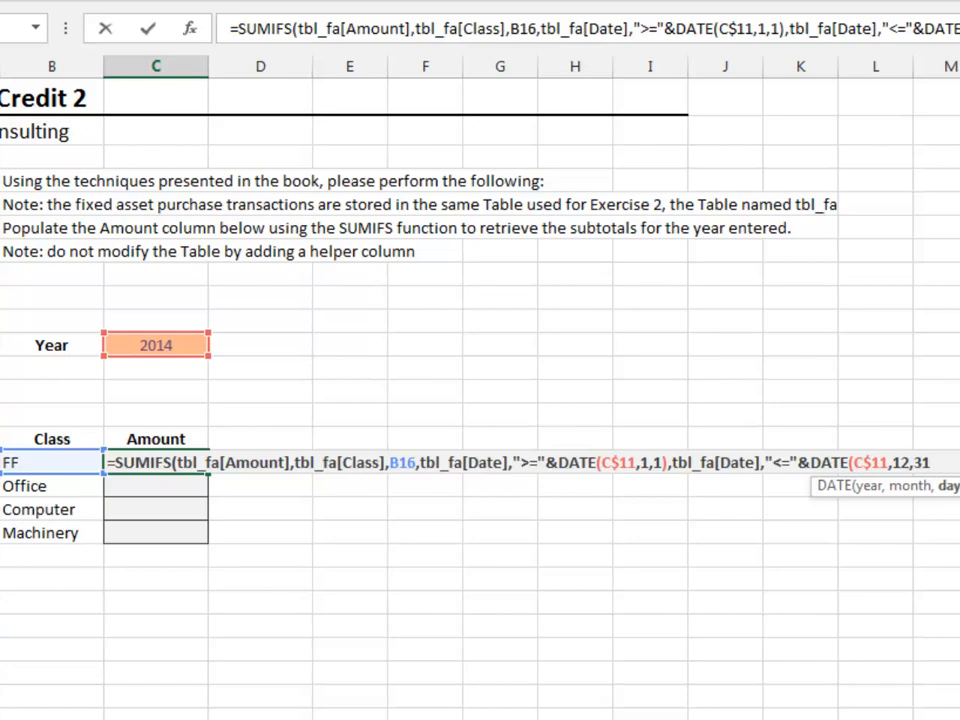
type("))")
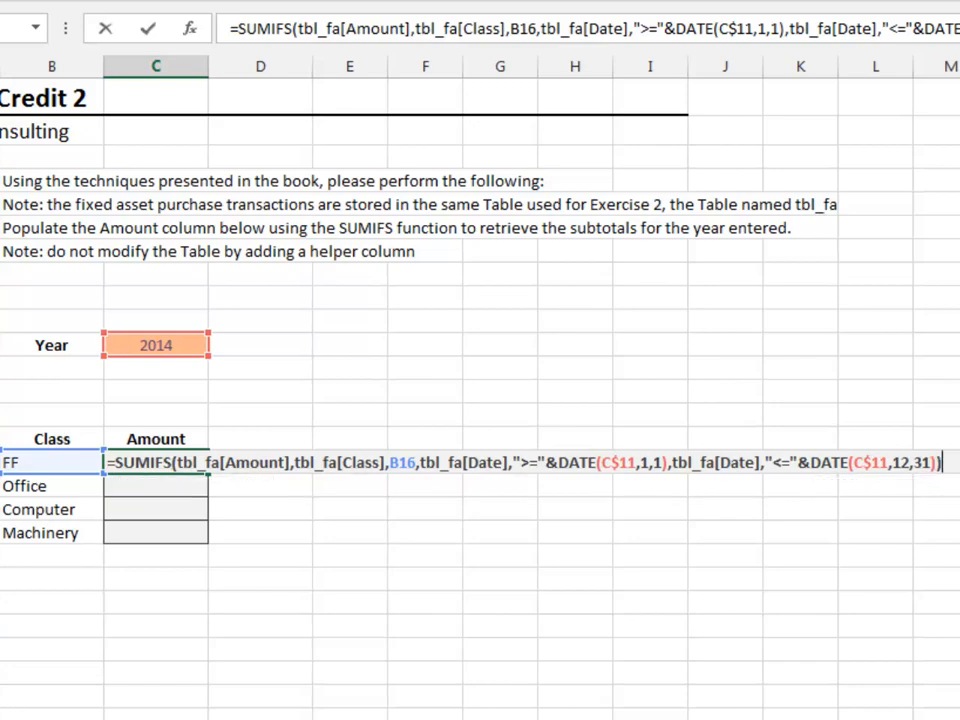
key("Return")
Step: Fill the FF Amount formula down through the Office, Computer and Machinery rows
key("shift+Down")
key("shift+Down")
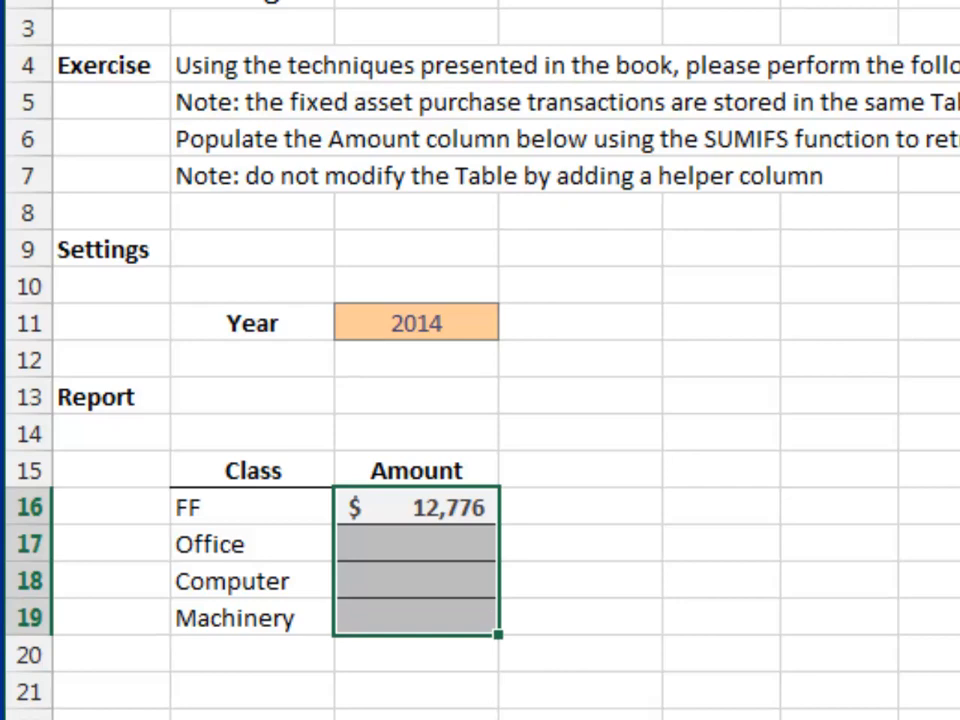
key("ctrl+d")
Step: Set the Year input cell on the Extra Credit 2 sheet to 2015
key("Up")
key("Up")
key("Up")
key("Up")
key("Up")
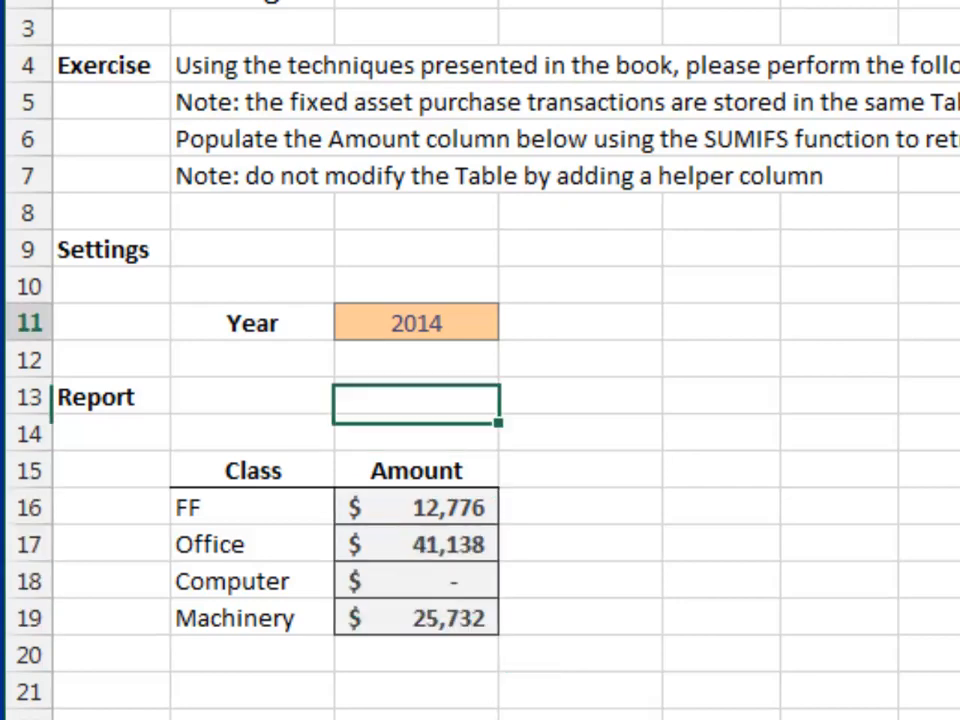
type("2015")
key("Return")
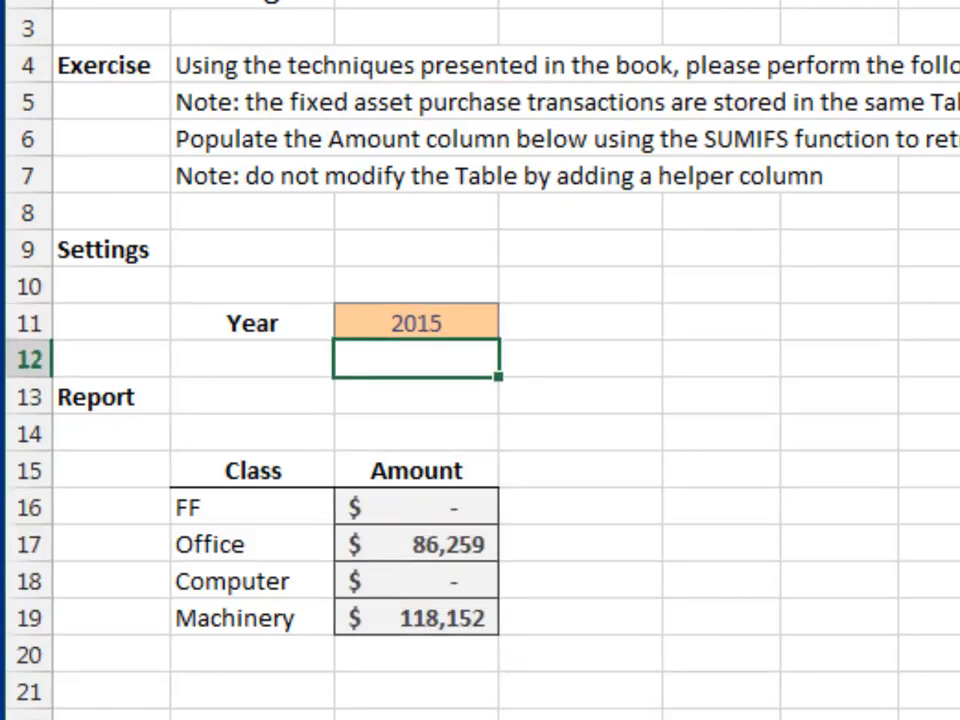